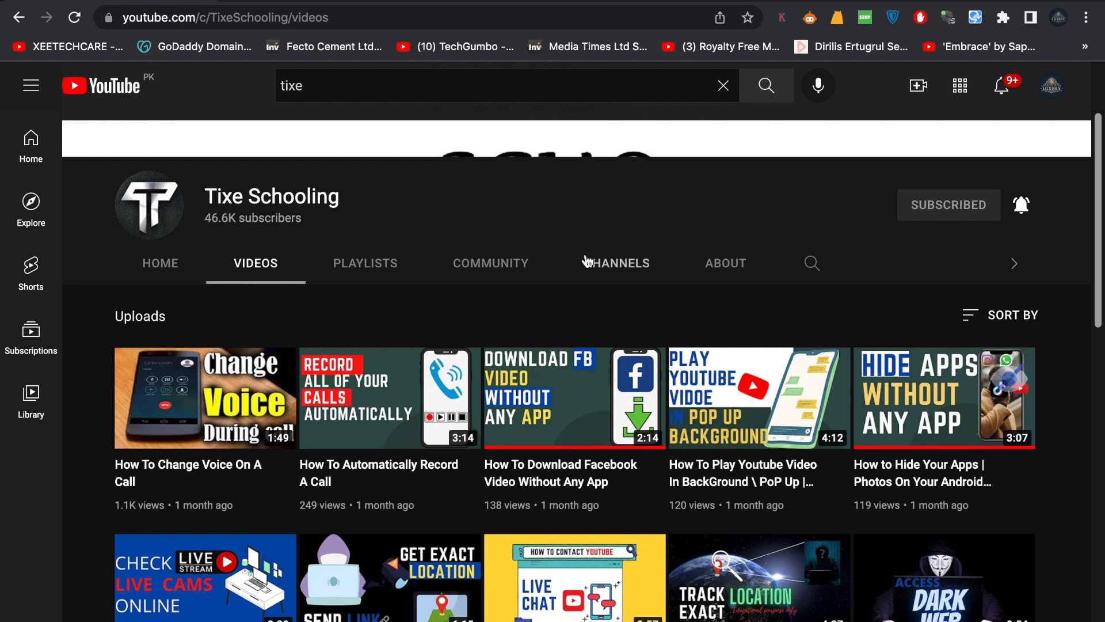
- Look through the uploaded videos and their thumbnails on the Tixe Schooling channel page
scroll(1068, 341, "up", 1)
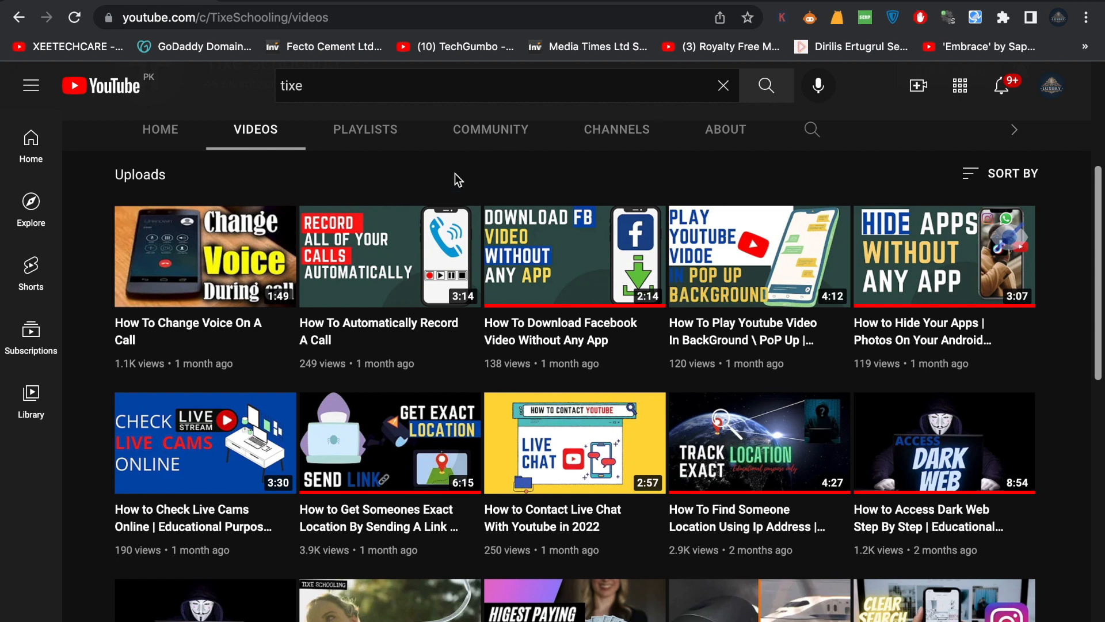
scroll(1057, 325, "down", 3)
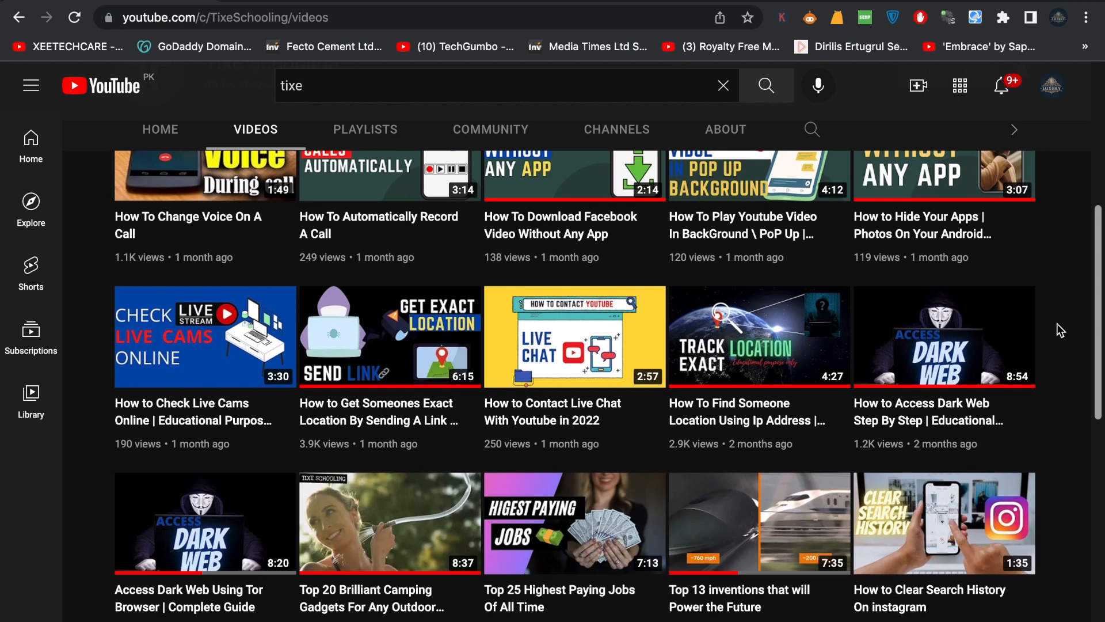
scroll(1056, 323, "down", 2)
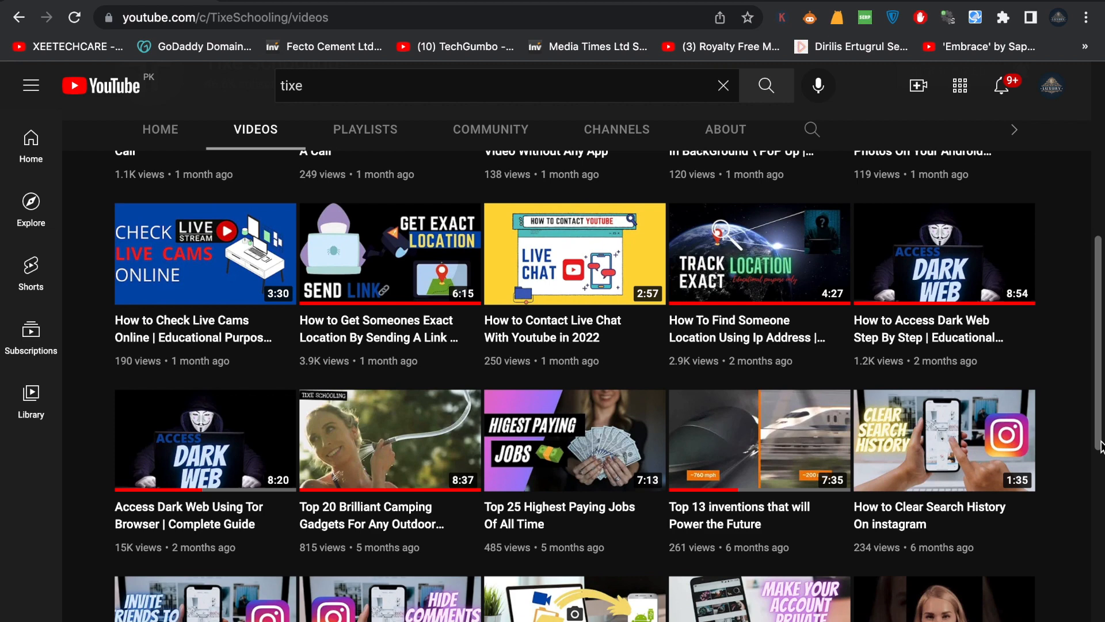
scroll(1101, 446, "up", 1)
scroll(1101, 446, "up", 1)
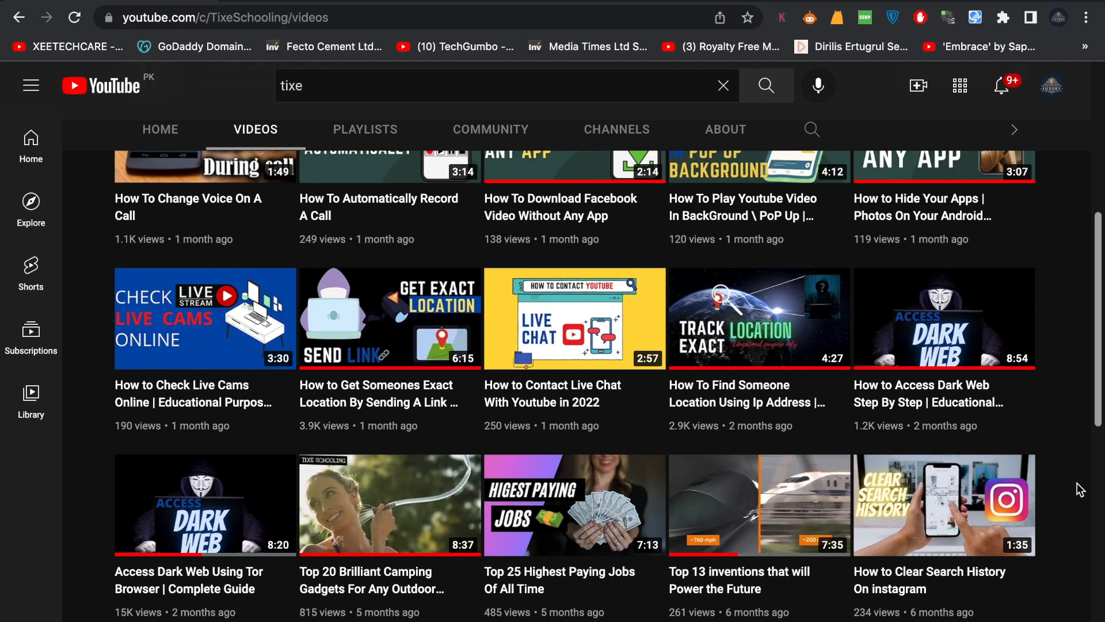
scroll(1062, 472, "up", 5)
scroll(1062, 471, "down", 5)
scroll(1062, 471, "up", 7)
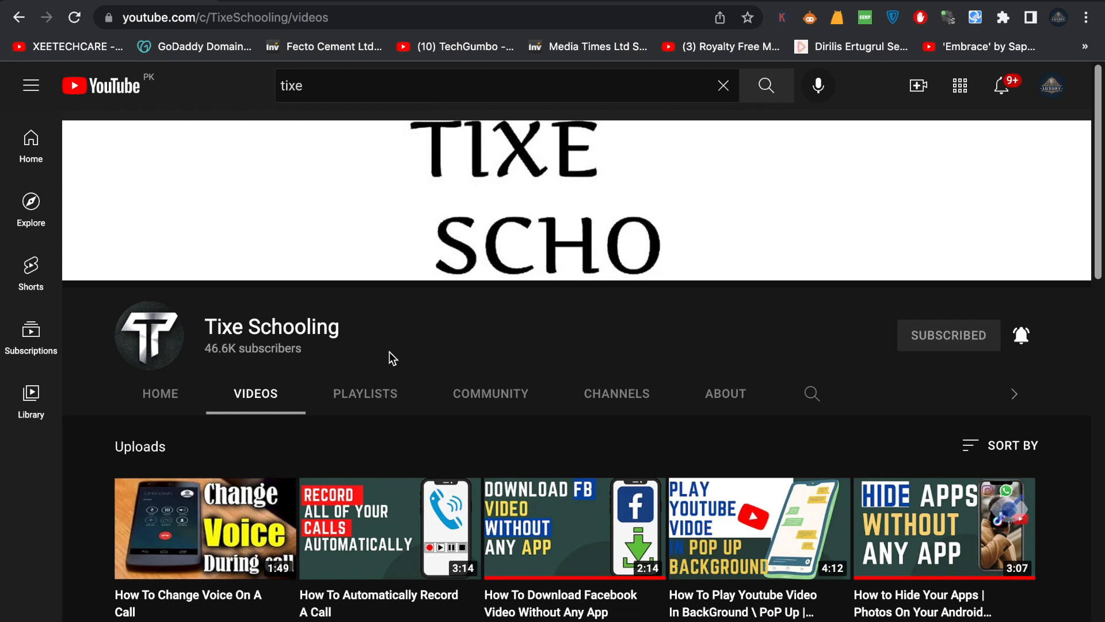
- Switch to Google, open the Canva website through a search for "canva", and dismiss the Canva Pro offer
key("ctrl+Left")
left_click(453, 266)
type("canva")
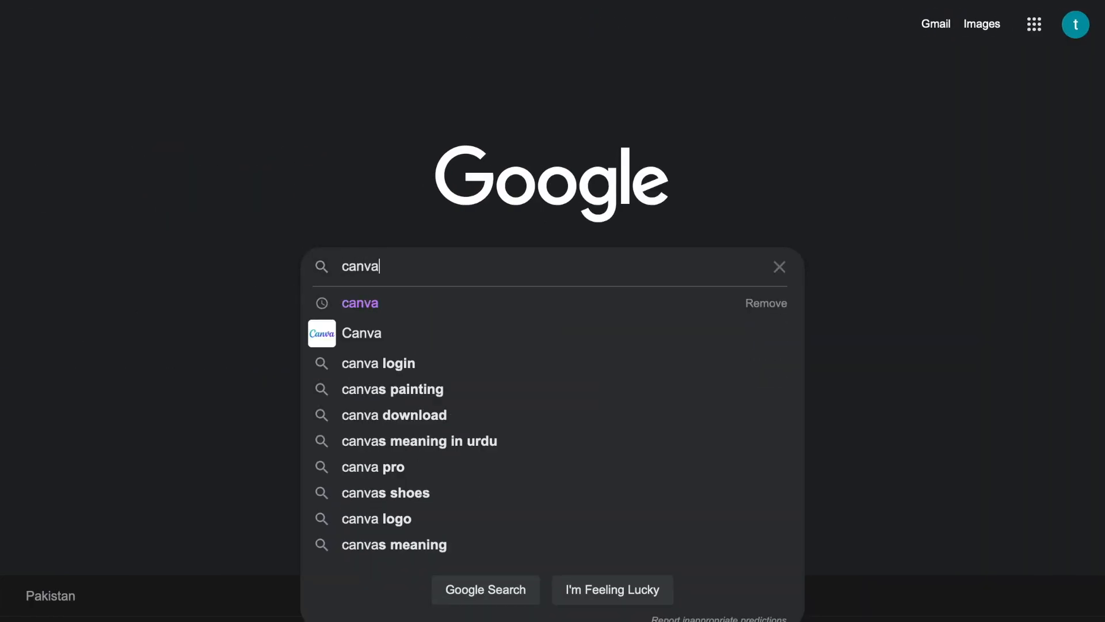
key("Return")
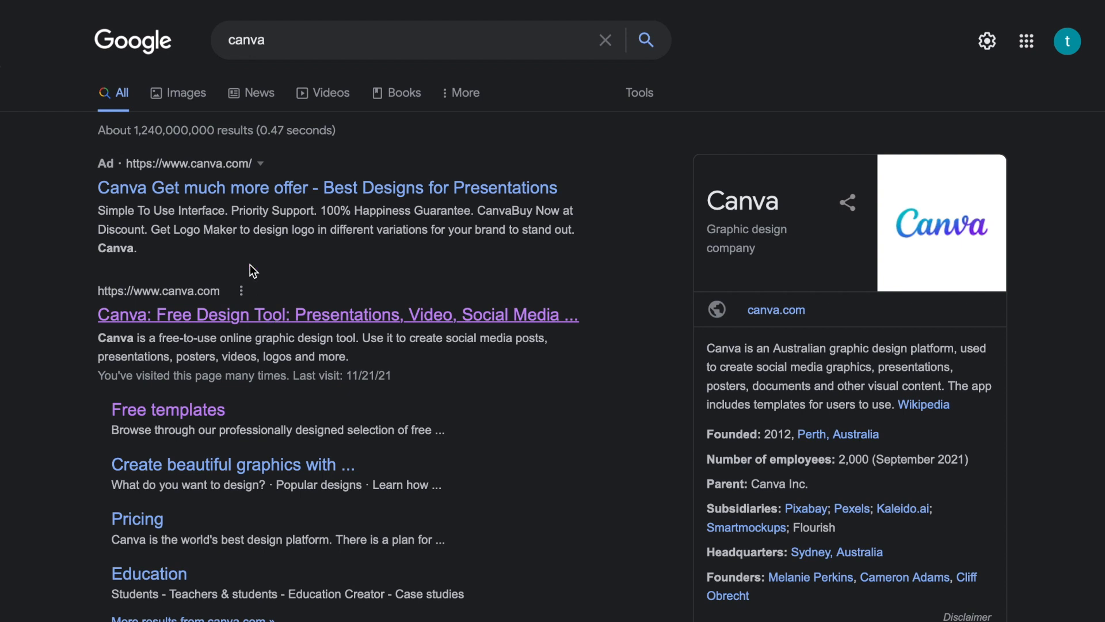
left_click(237, 183)
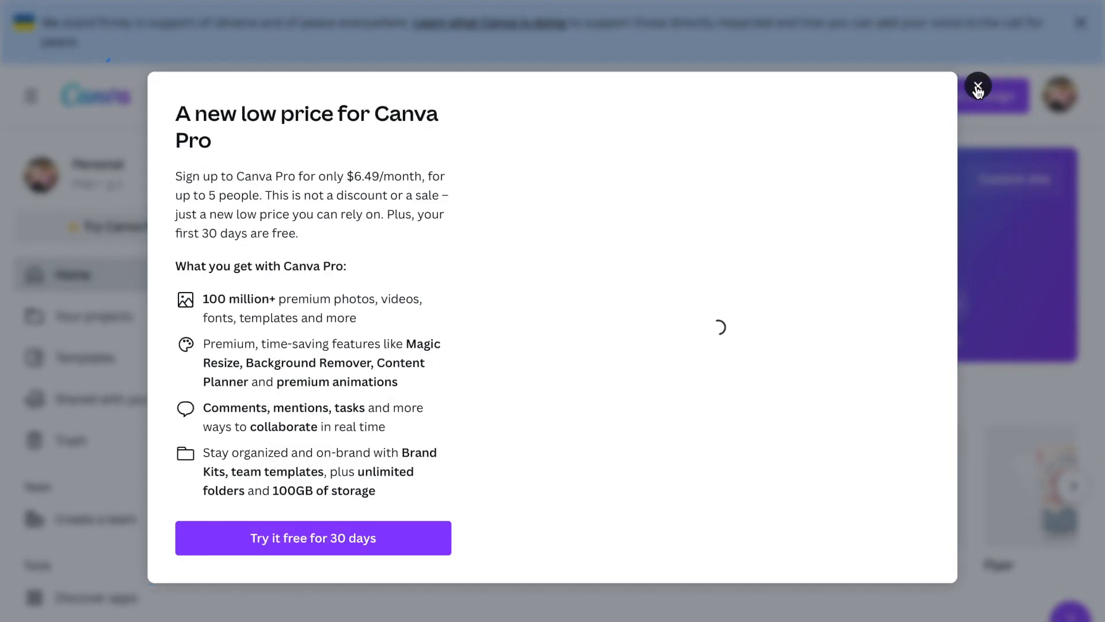
left_click(977, 88)
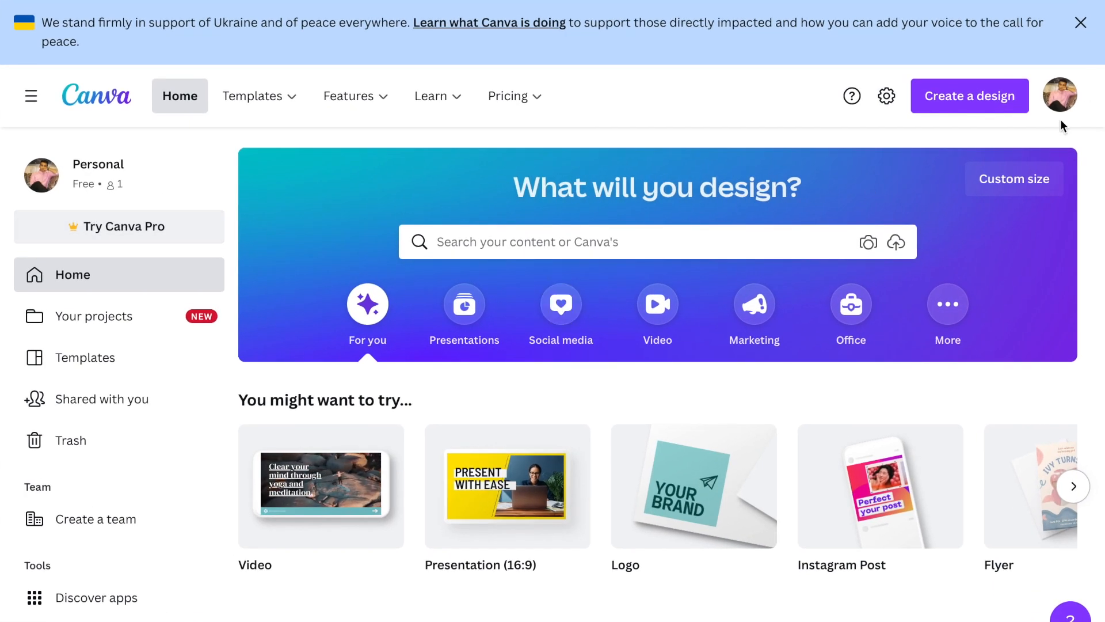
- Search Canva's templates for "youtube thum" and open the suggested YouTube Thumbnail category
scroll(426, 276, "down", 1)
scroll(345, 184, "up", 1)
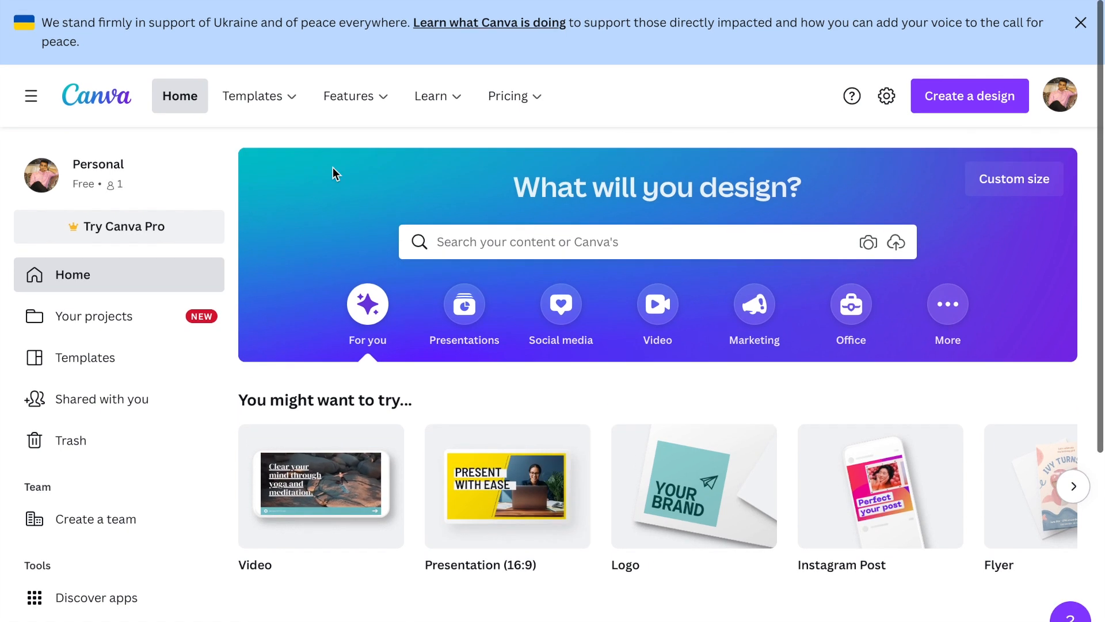
mouse_move(279, 107)
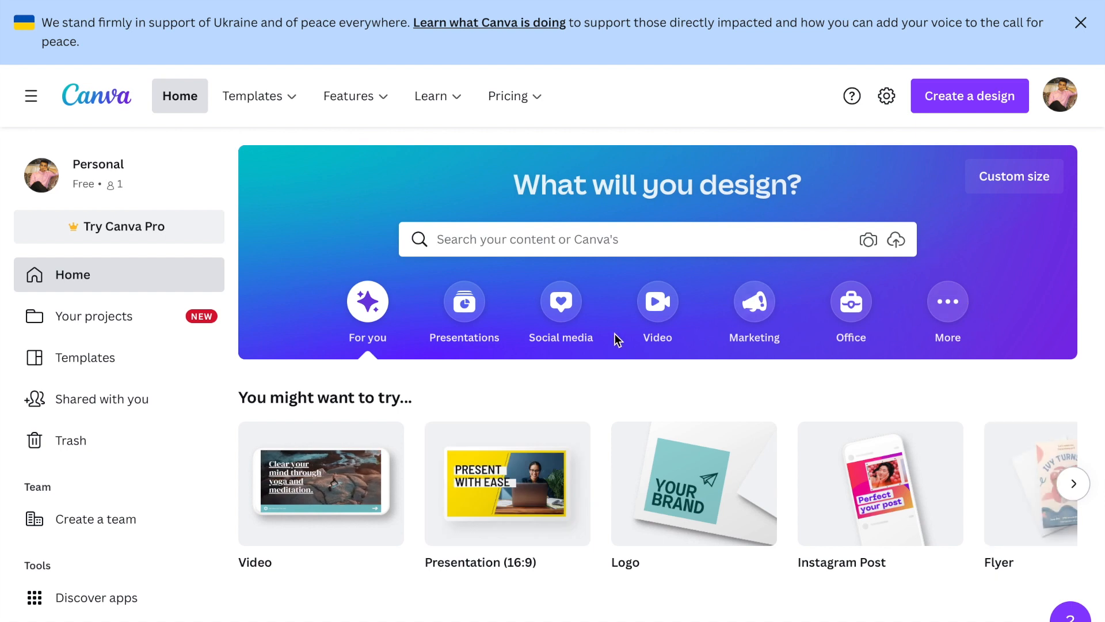
left_click(581, 242)
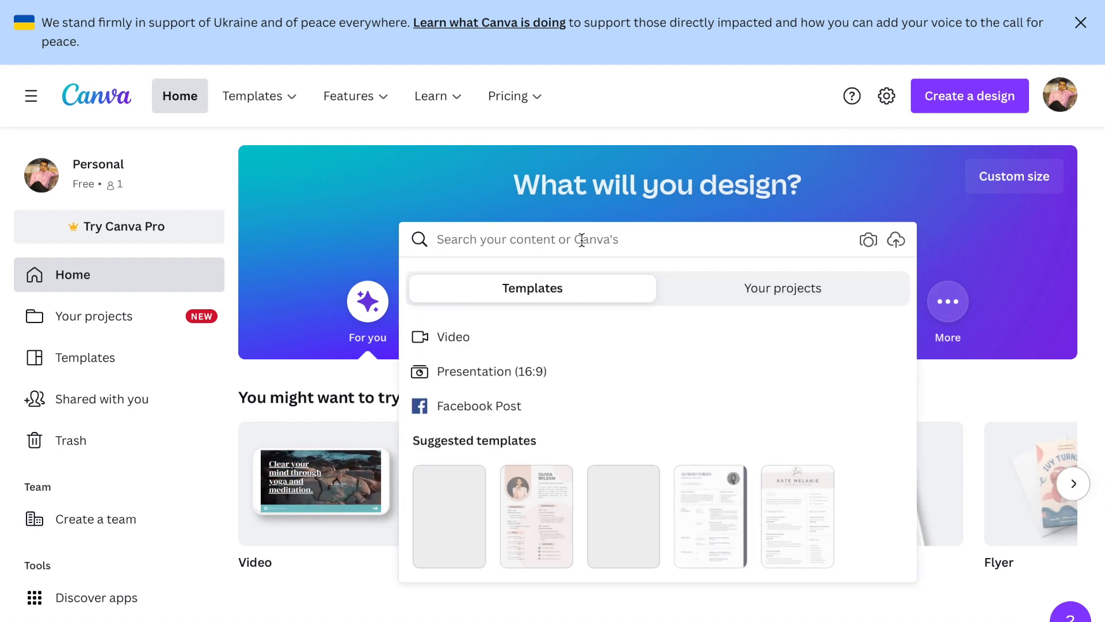
type("th")
key("BackSpace")
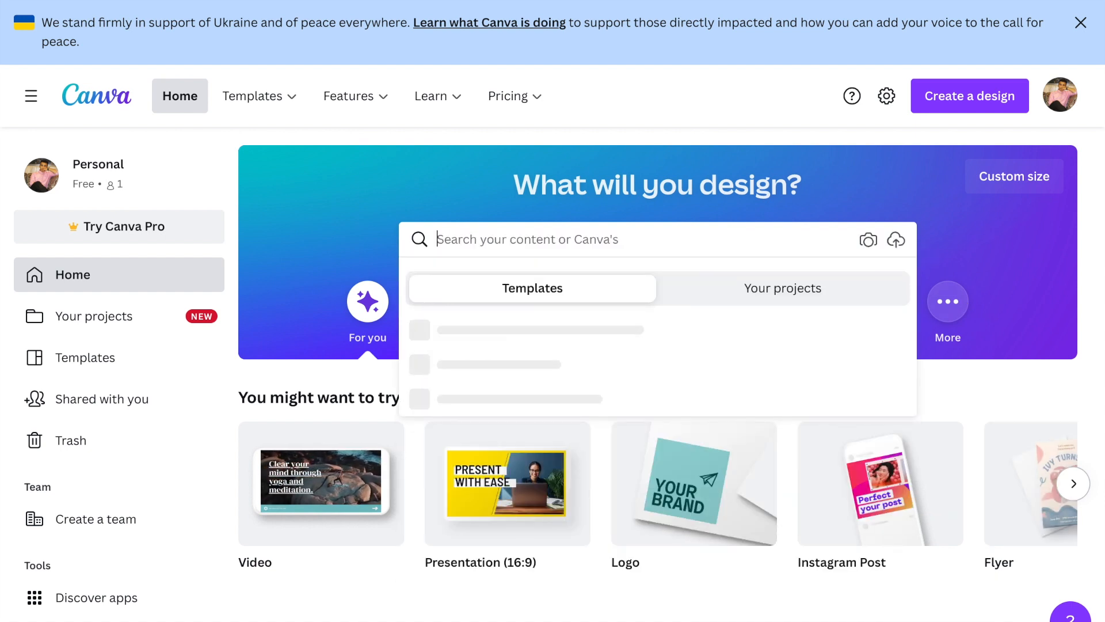
type("y")
key("BackSpace")
type("youtub")
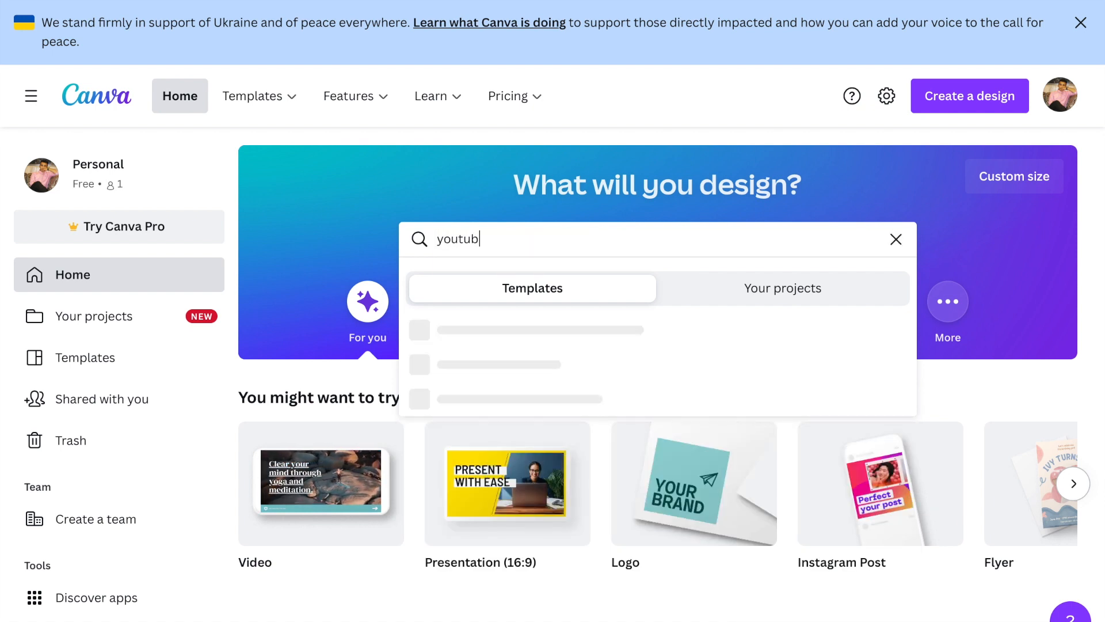
type("e thum")
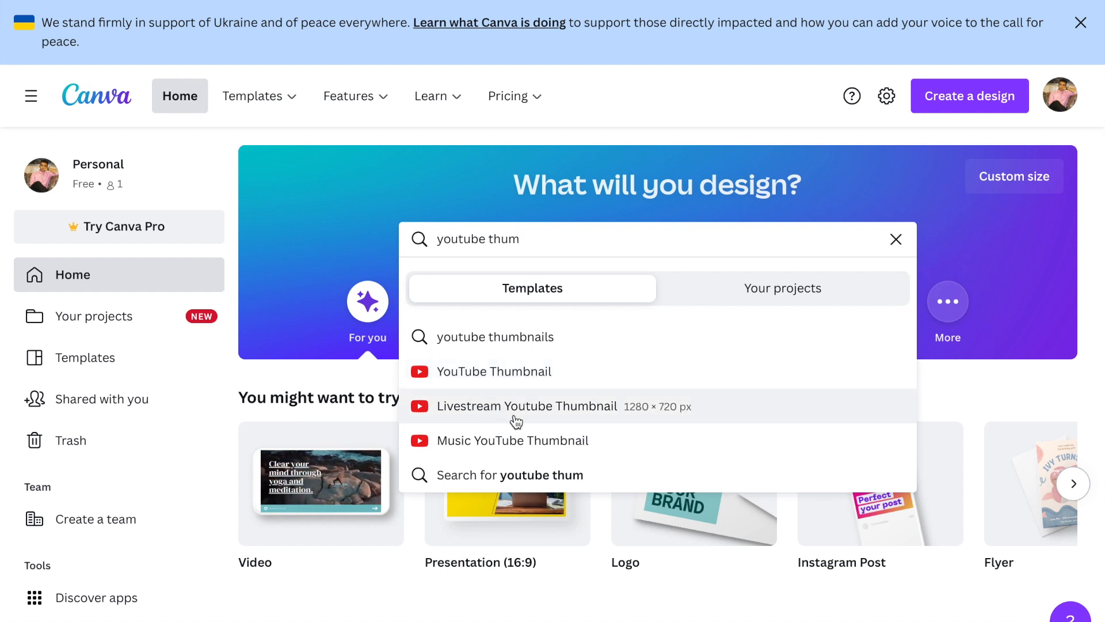
left_click(549, 371)
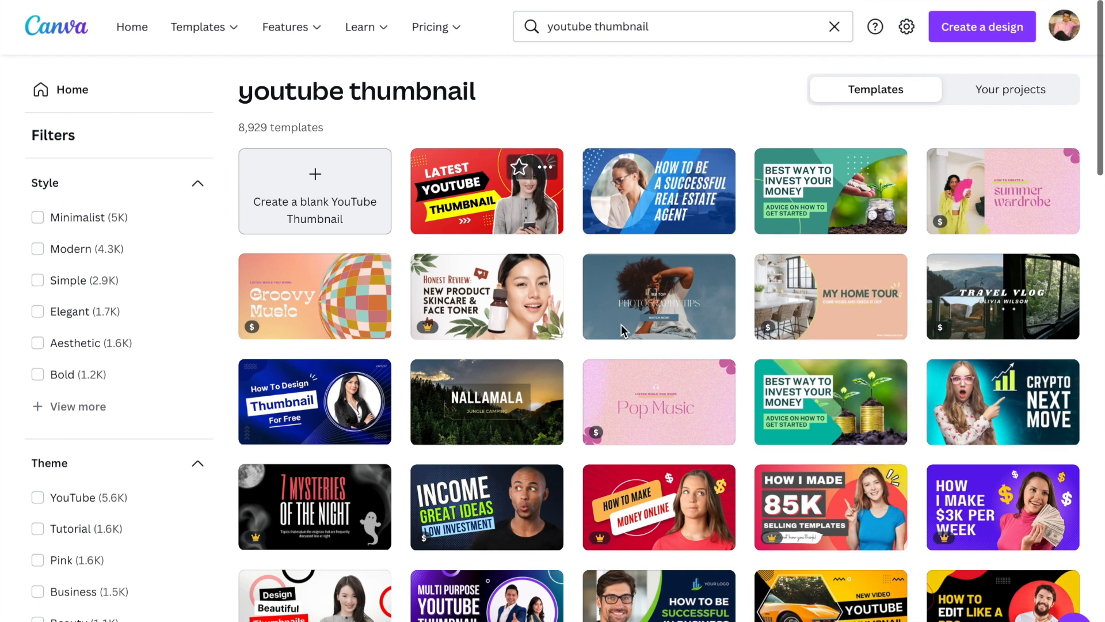
- Create a blank YouTube Thumbnail design from the template results page
scroll(503, 285, "down", 3)
scroll(504, 287, "up", 1)
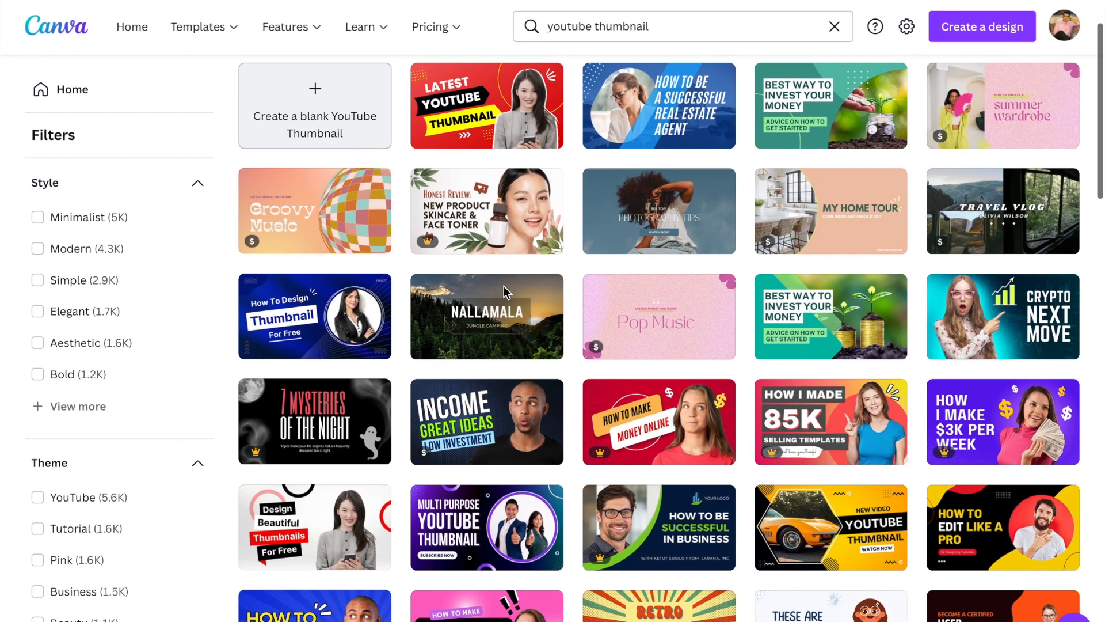
scroll(503, 286, "up", 1)
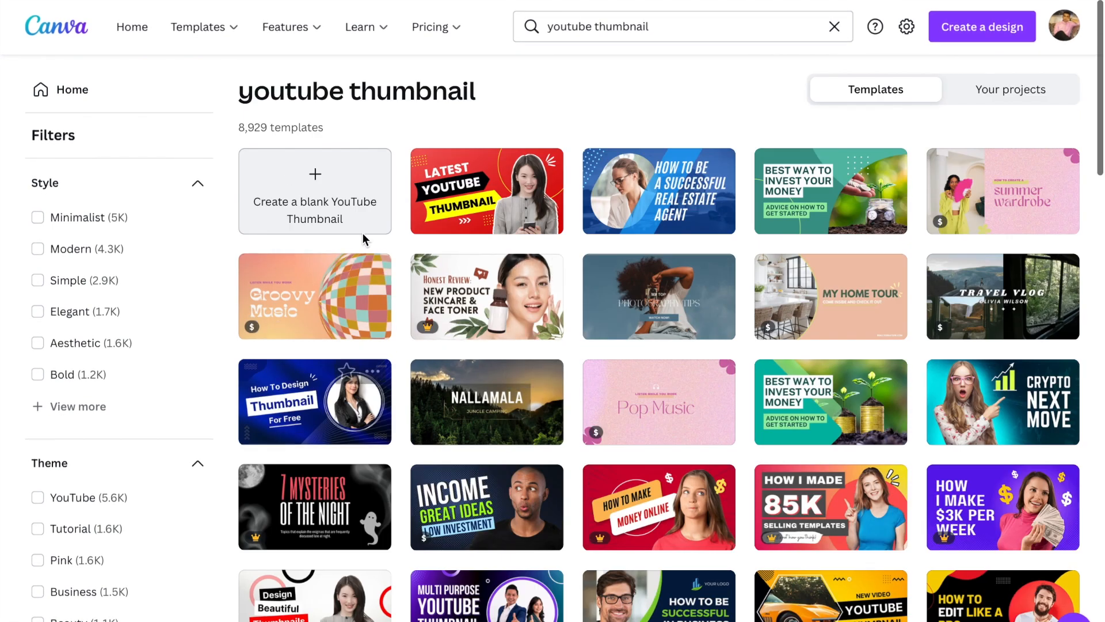
left_click(347, 207)
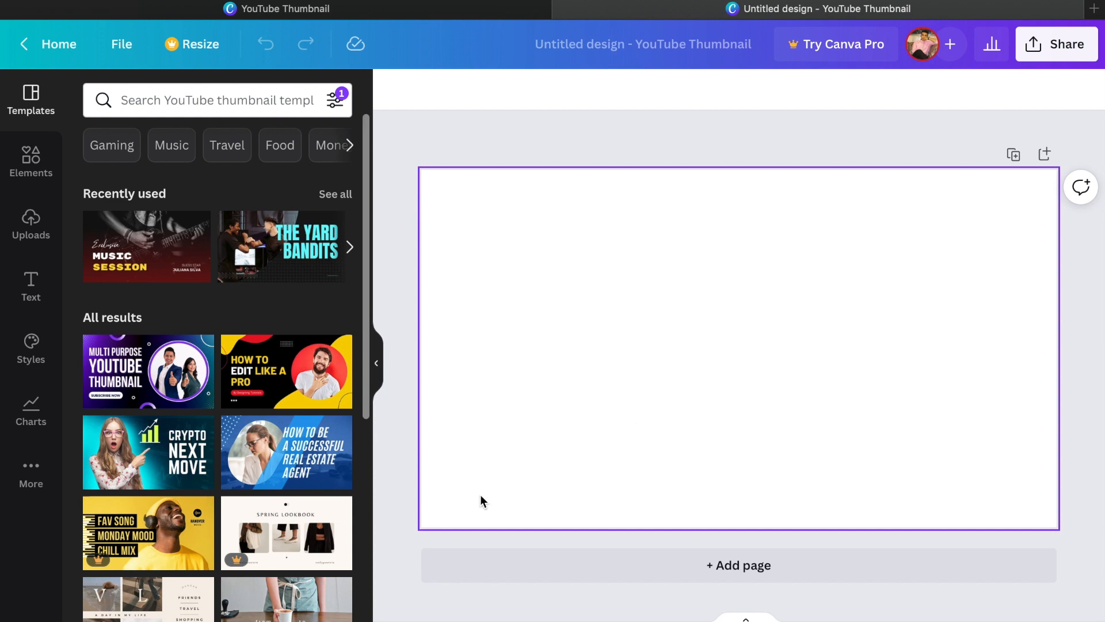
- Look through the suggested YouTube thumbnail templates in the design editor
scroll(229, 284, "down", 1)
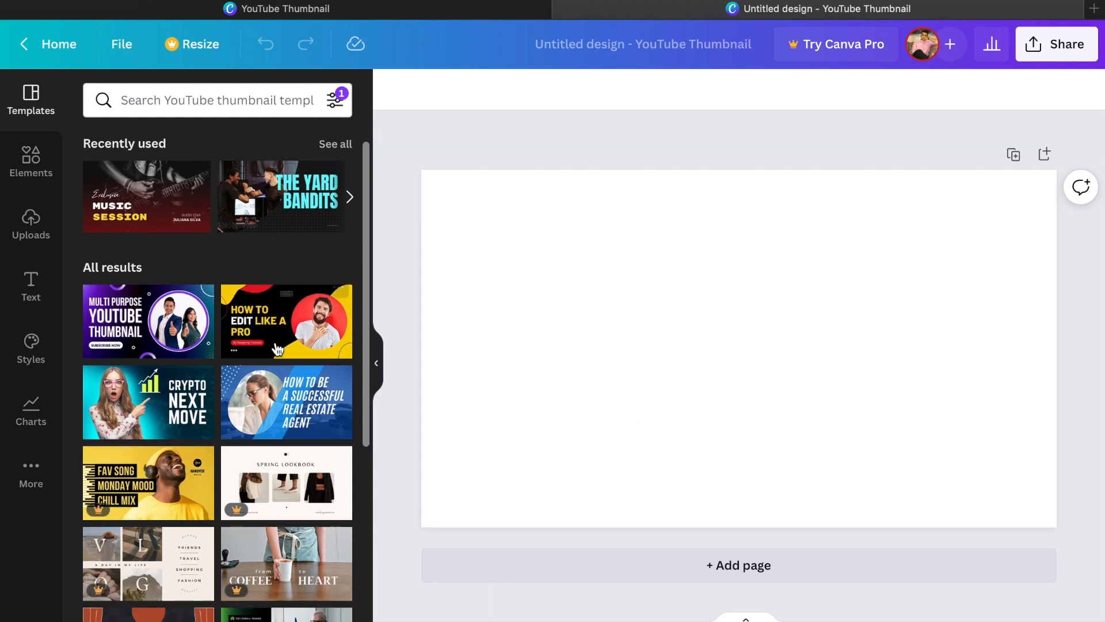
scroll(261, 317, "down", 2)
scroll(167, 374, "up", 2)
scroll(167, 374, "up", 1)
scroll(196, 415, "down", 2)
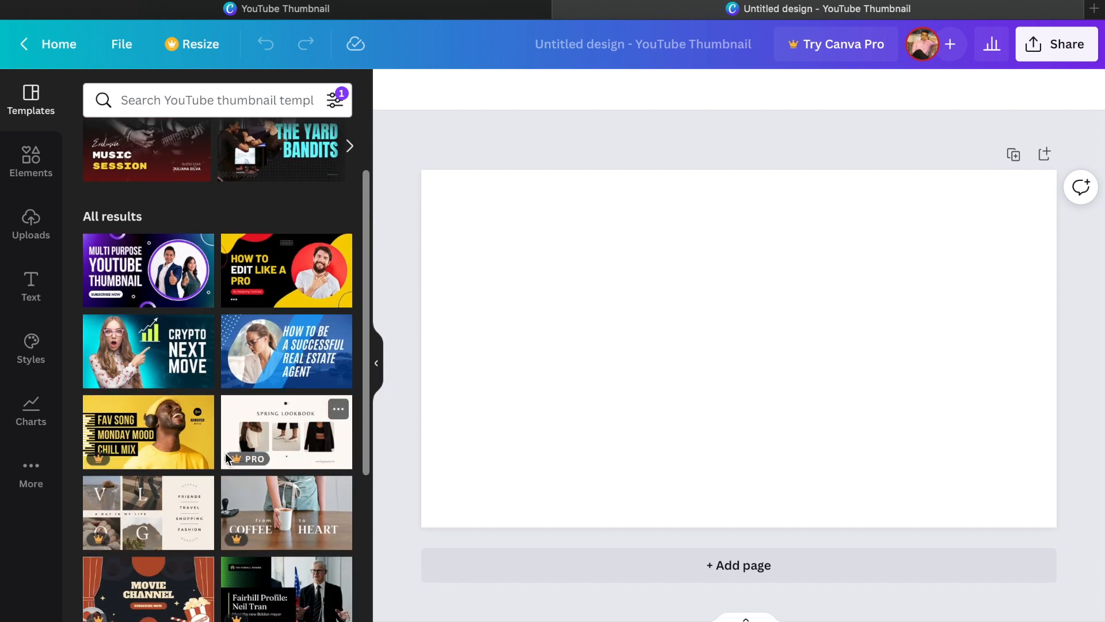
scroll(226, 458, "down", 2)
scroll(360, 580, "down", 2)
scroll(262, 463, "down", 6)
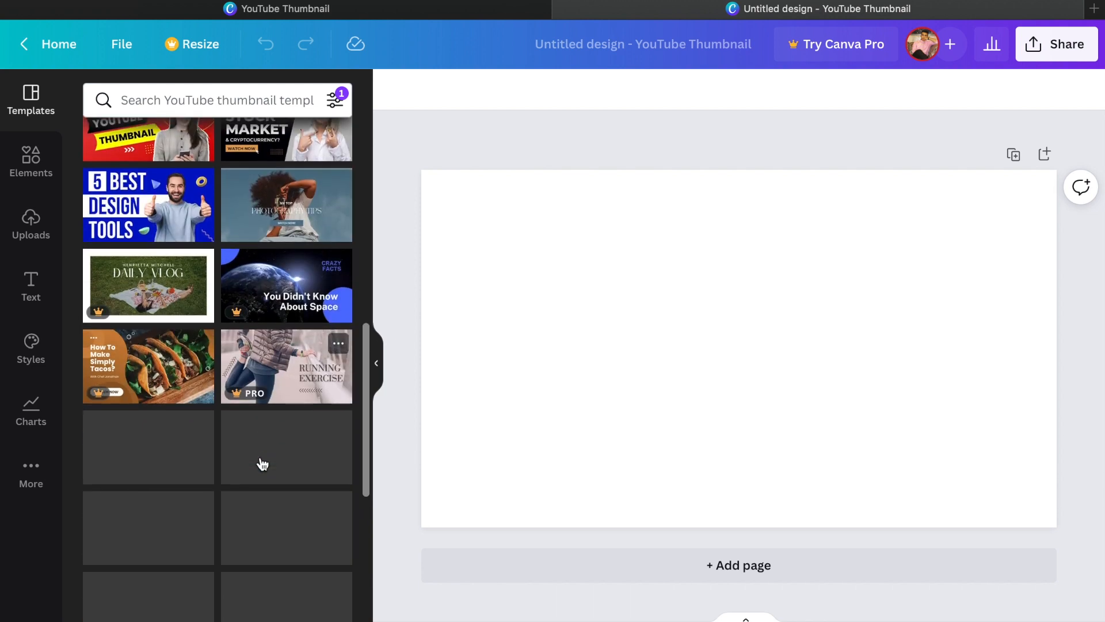
- Search the thumbnail templates for "yt" and look through the results
left_click(200, 104)
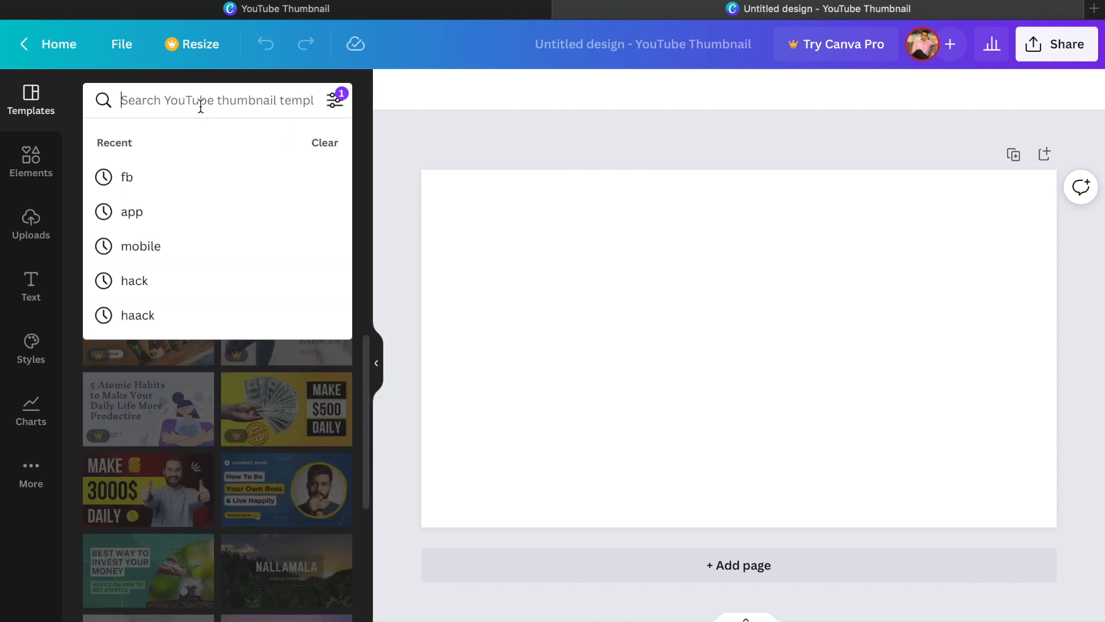
type("yt")
key("Return")
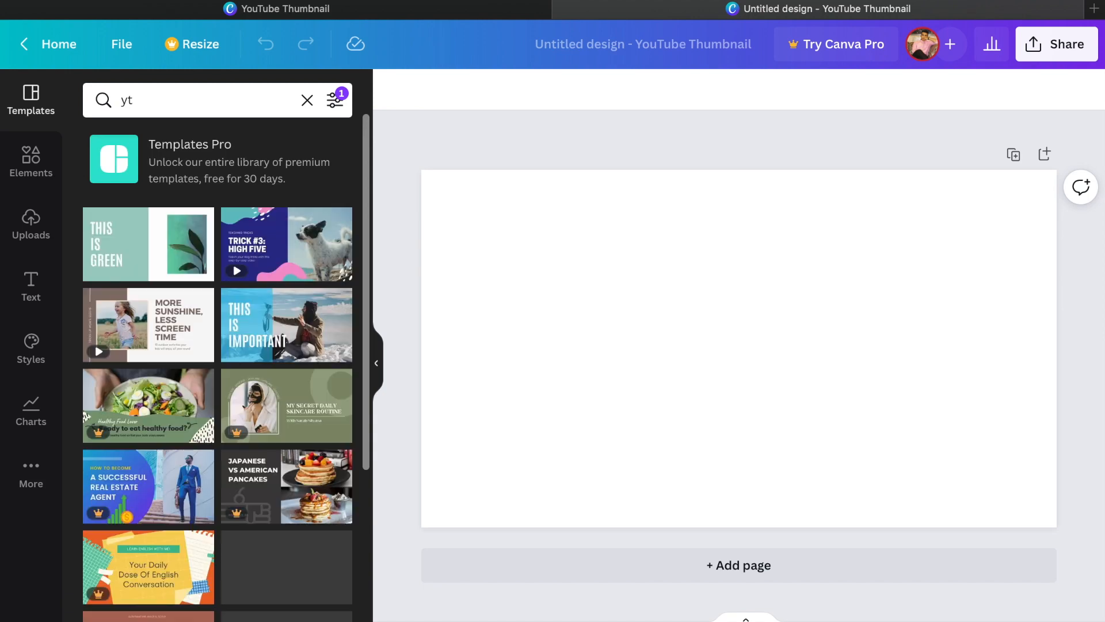
scroll(336, 494, "down", 6)
scroll(338, 494, "down", 2)
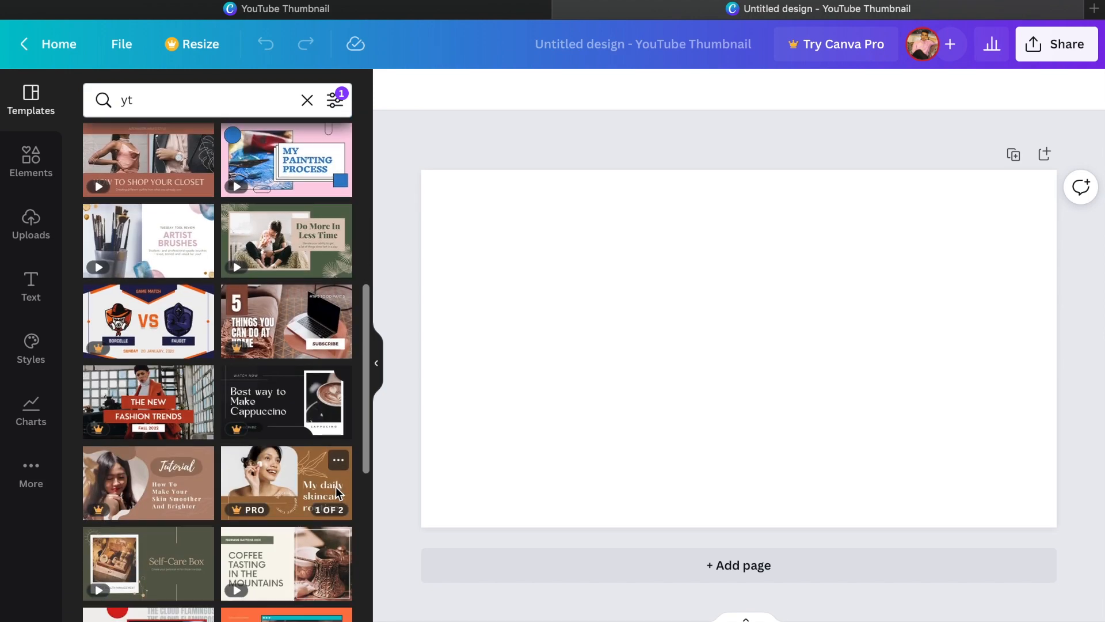
scroll(338, 494, "down", 1)
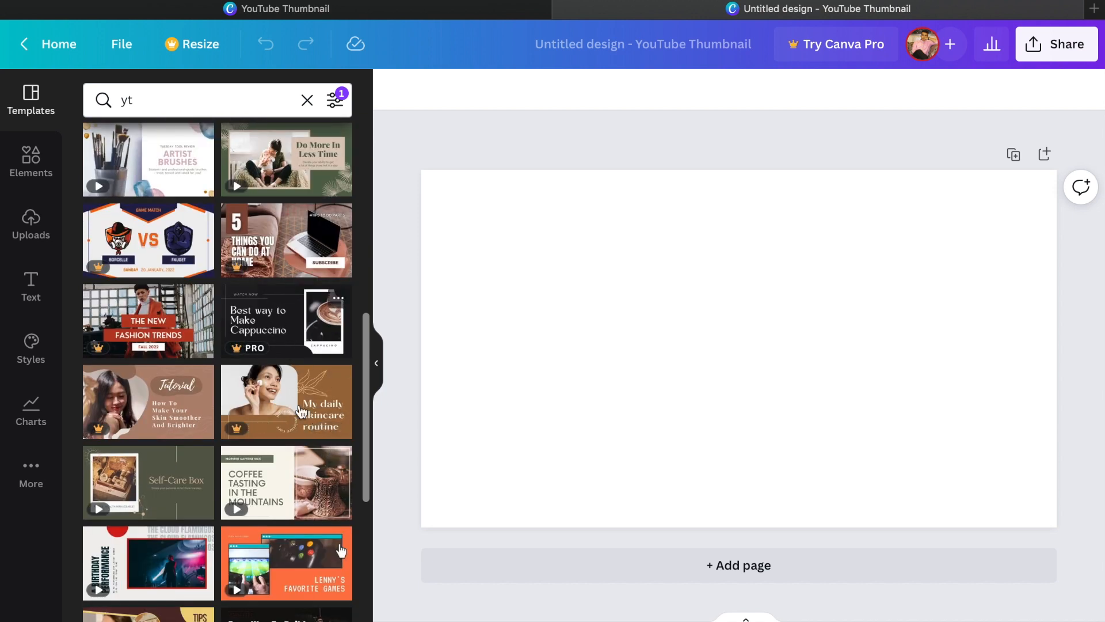
scroll(305, 365, "down", 6)
scroll(167, 158, "up", 8)
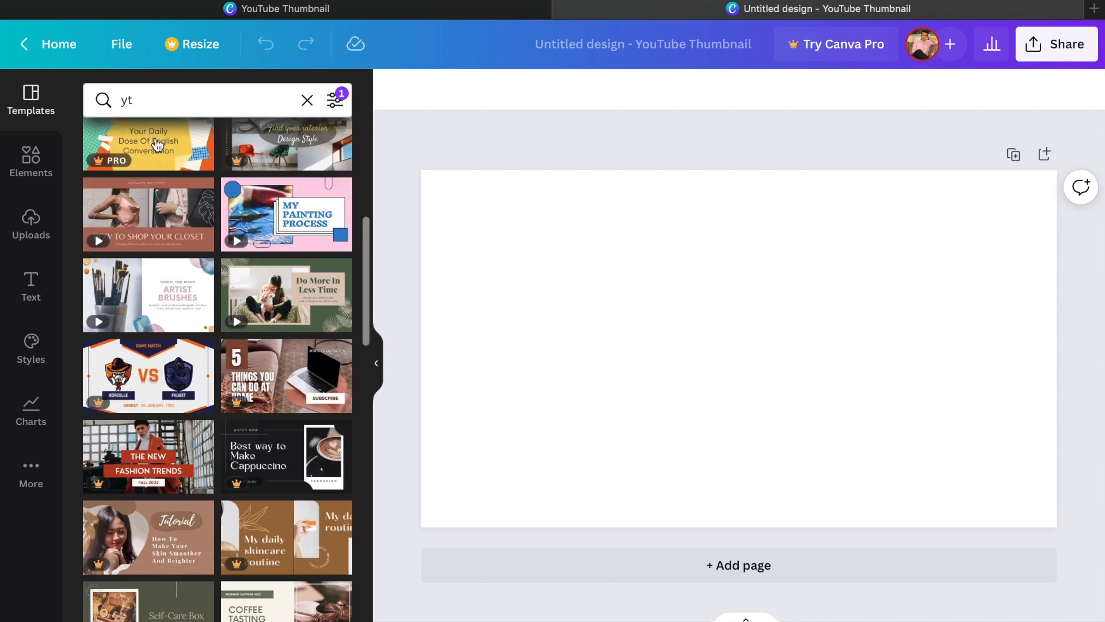
- Replace the template search term with "computer" and run the search
left_click(87, 105)
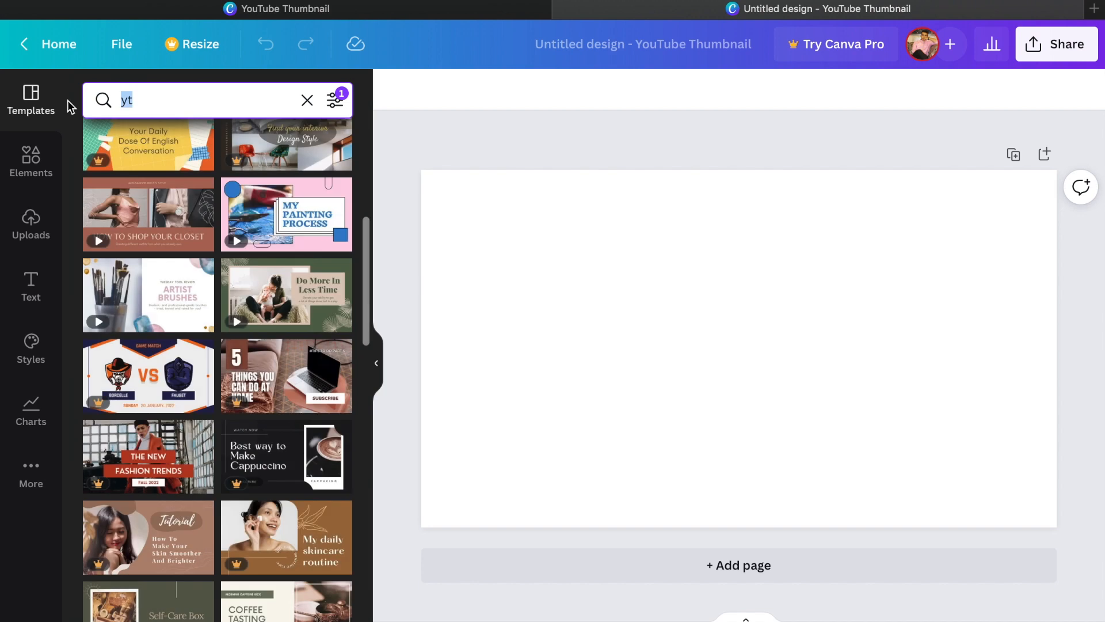
key("ctrl+a")
type("comput")
type("er")
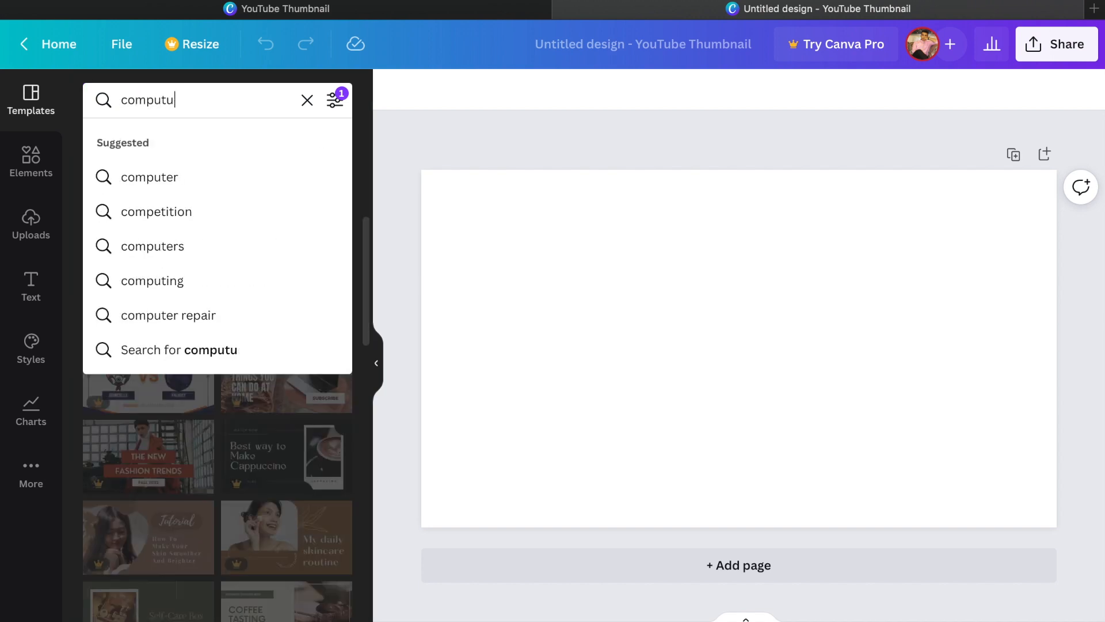
key("Return")
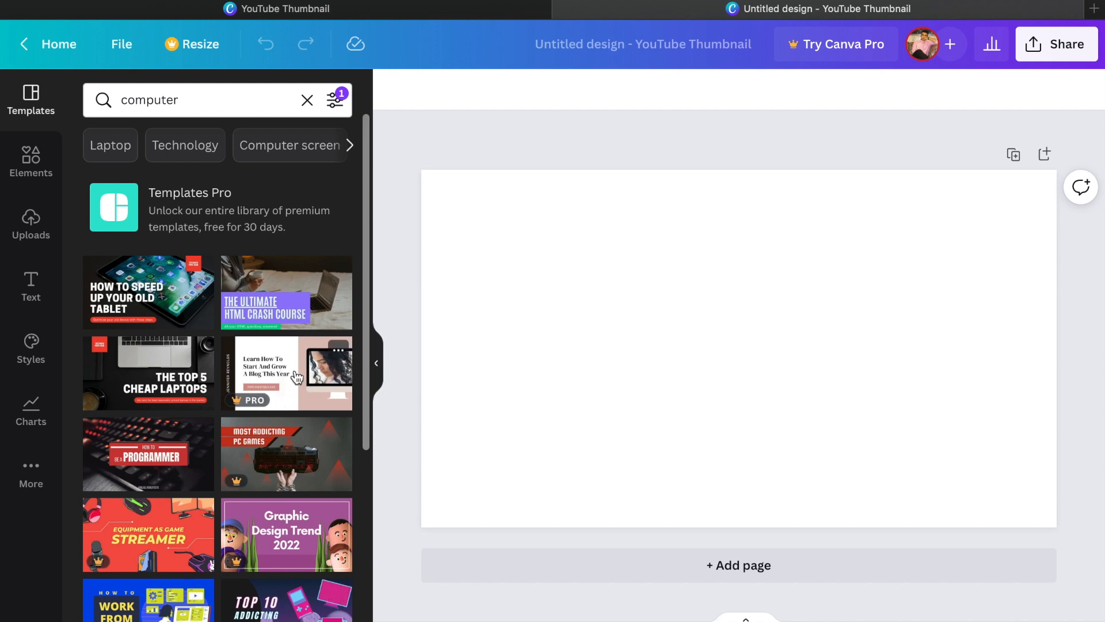
- Browse the computer-themed thumbnail templates and return to the start of the results
scroll(287, 384, "down", 3)
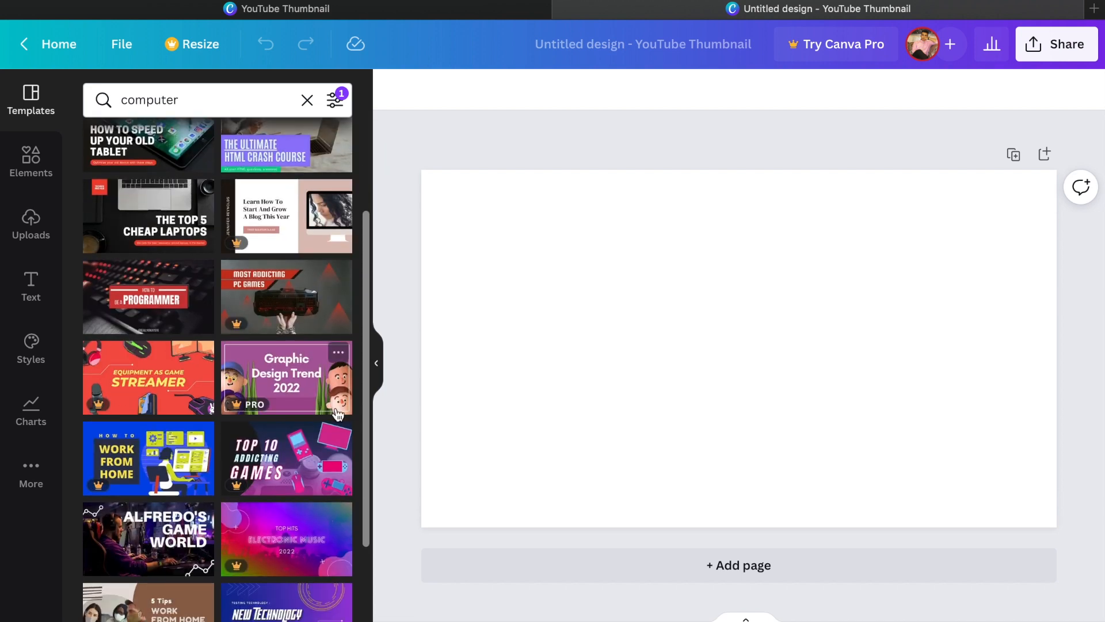
scroll(314, 457, "down", 4)
scroll(314, 456, "down", 1)
scroll(143, 428, "down", 2)
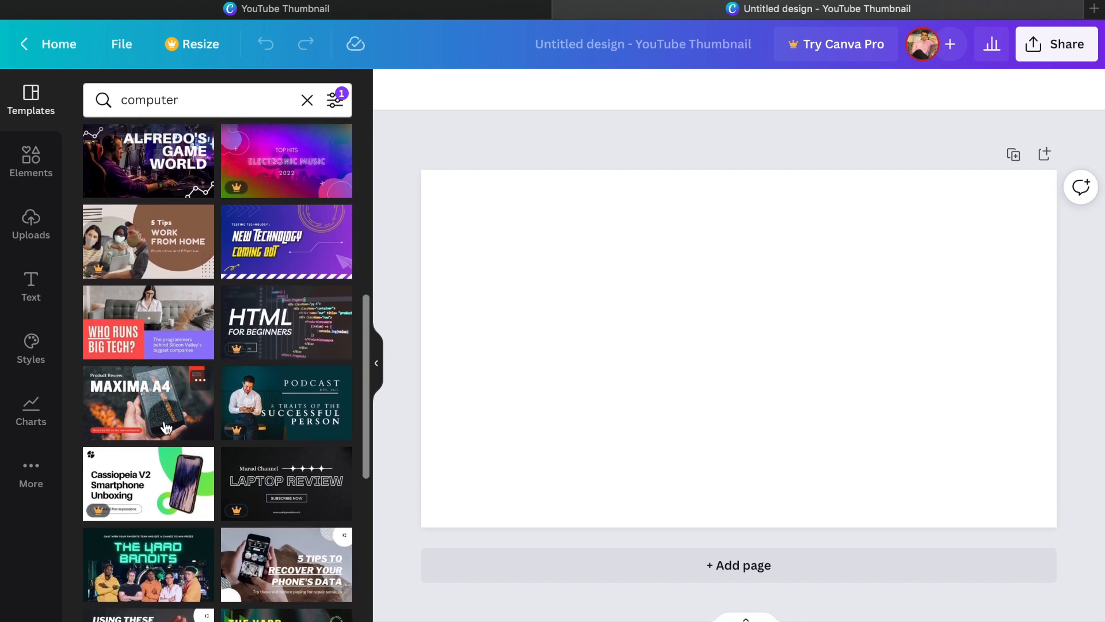
scroll(256, 511, "down", 1)
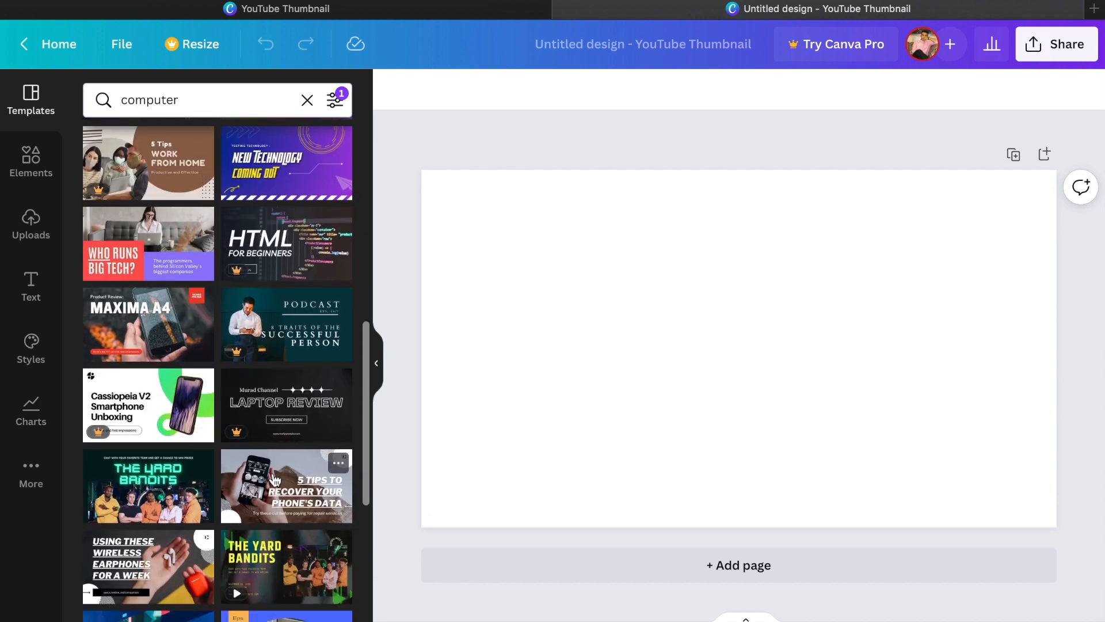
scroll(272, 483, "down", 6)
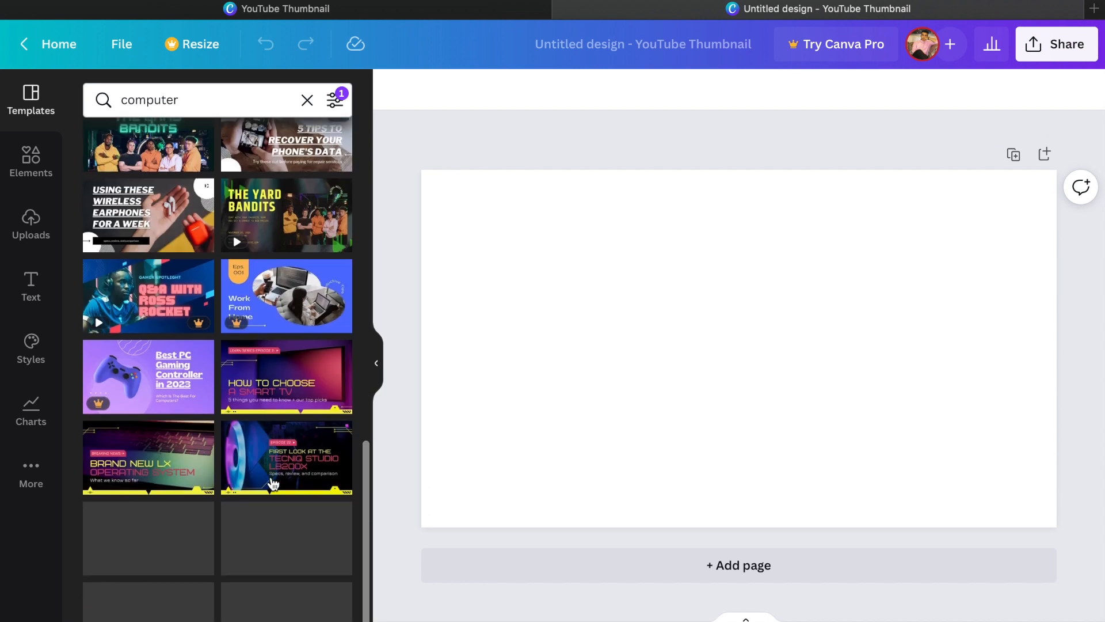
scroll(271, 477, "up", 15)
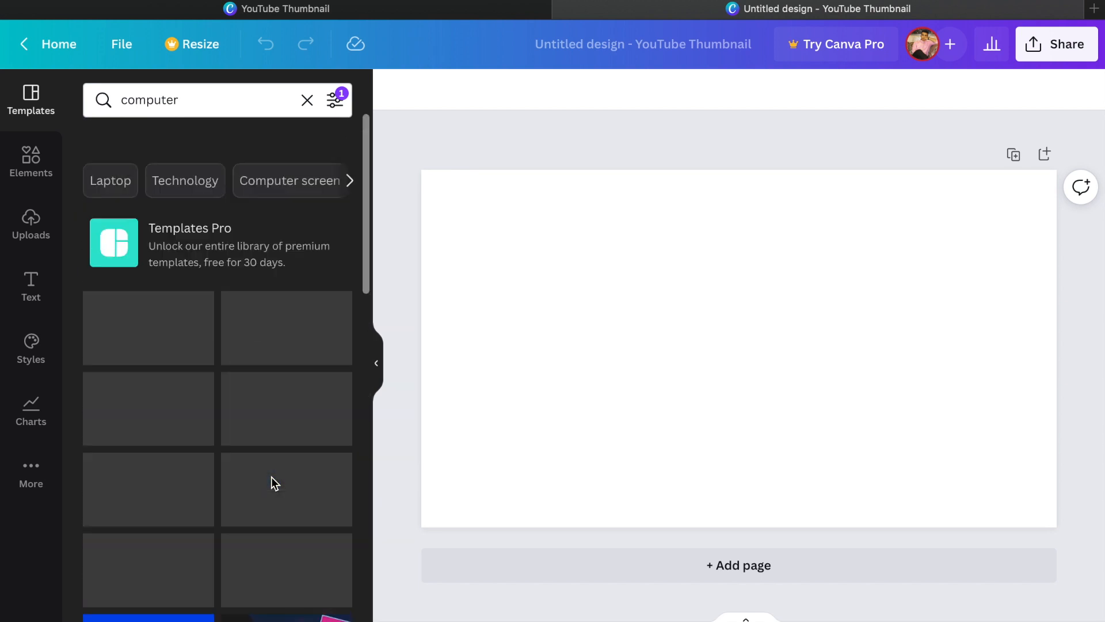
- Search the templates for "youtube" and apply the red "LATEST YOUTUBE THUMBNAIL" template to the blank page
left_click(190, 98)
left_click(307, 100)
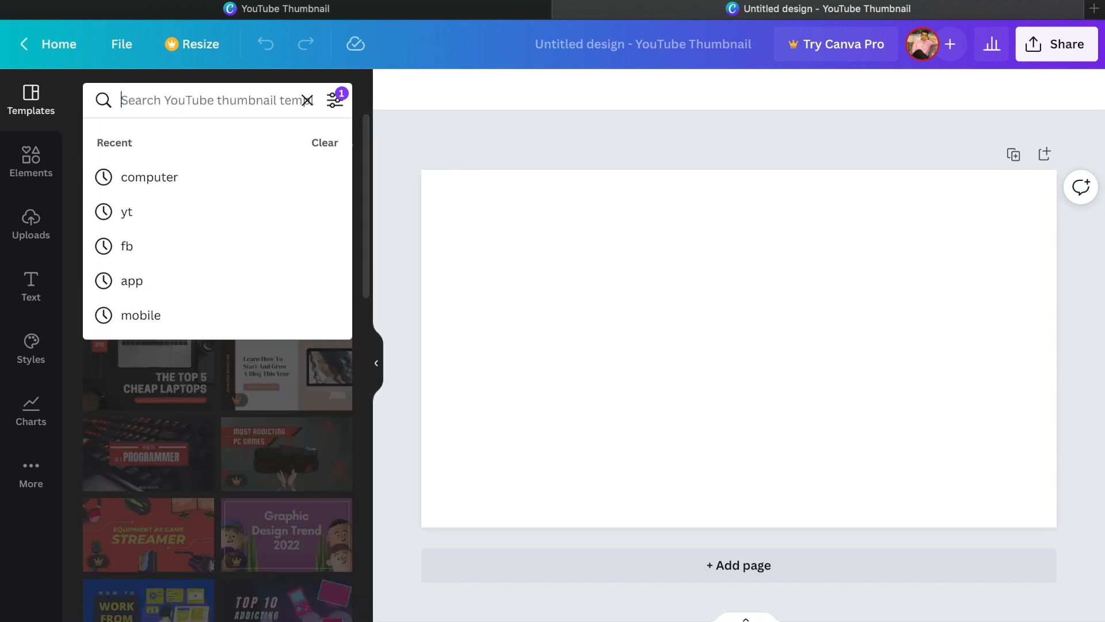
type("youtu")
type("be")
key("Return")
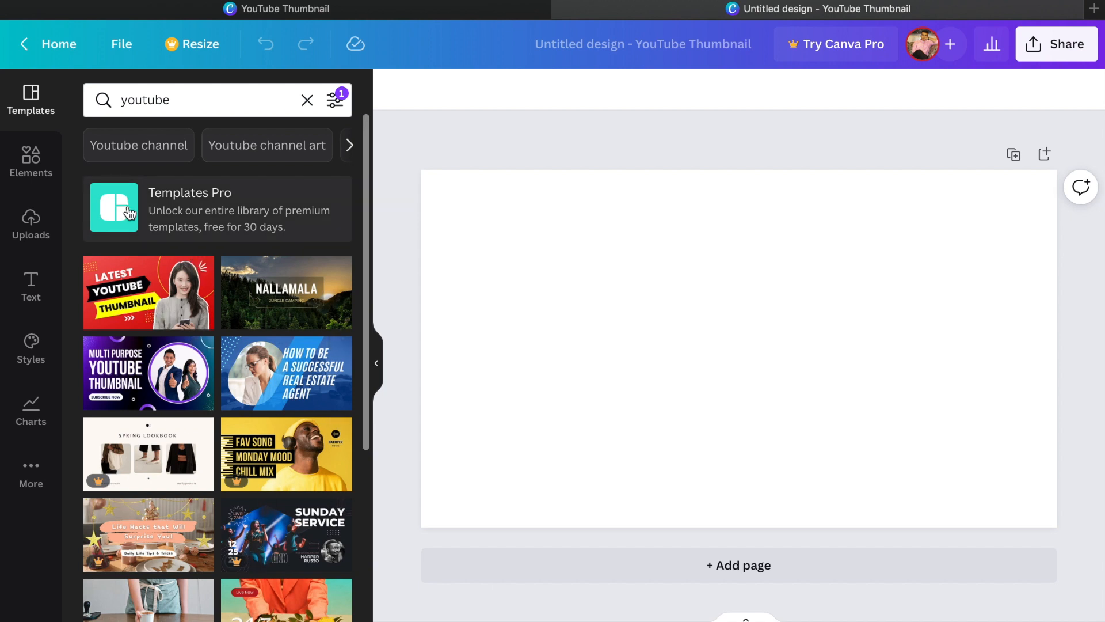
left_click_drag(156, 290, 430, 173)
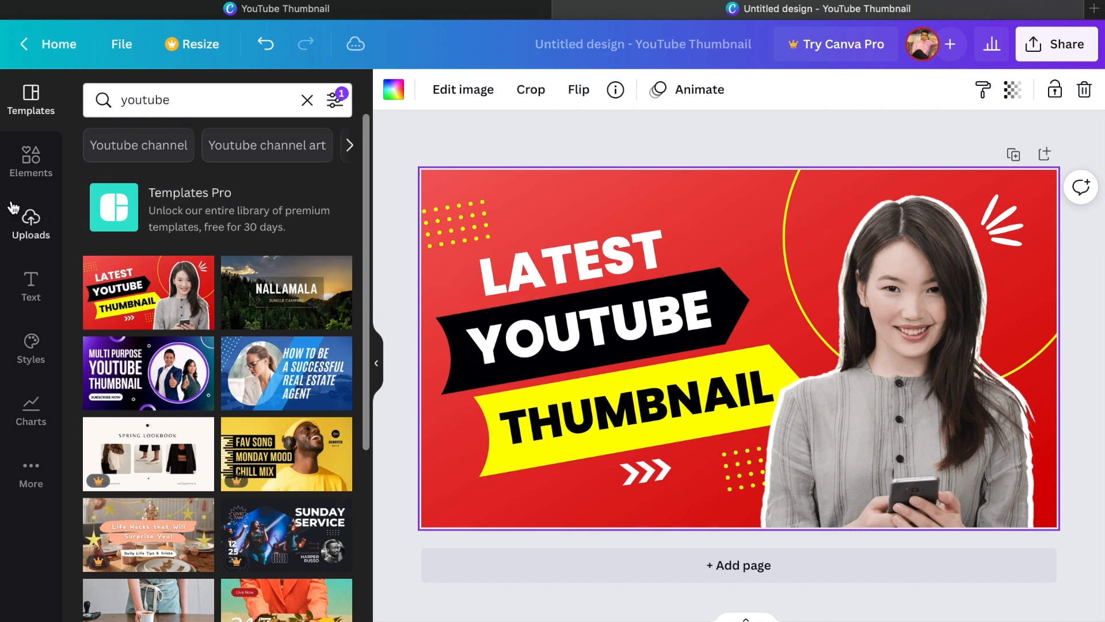
- Delete the cut-out photo of the woman holding a phone from the thumbnail
left_click(50, 174)
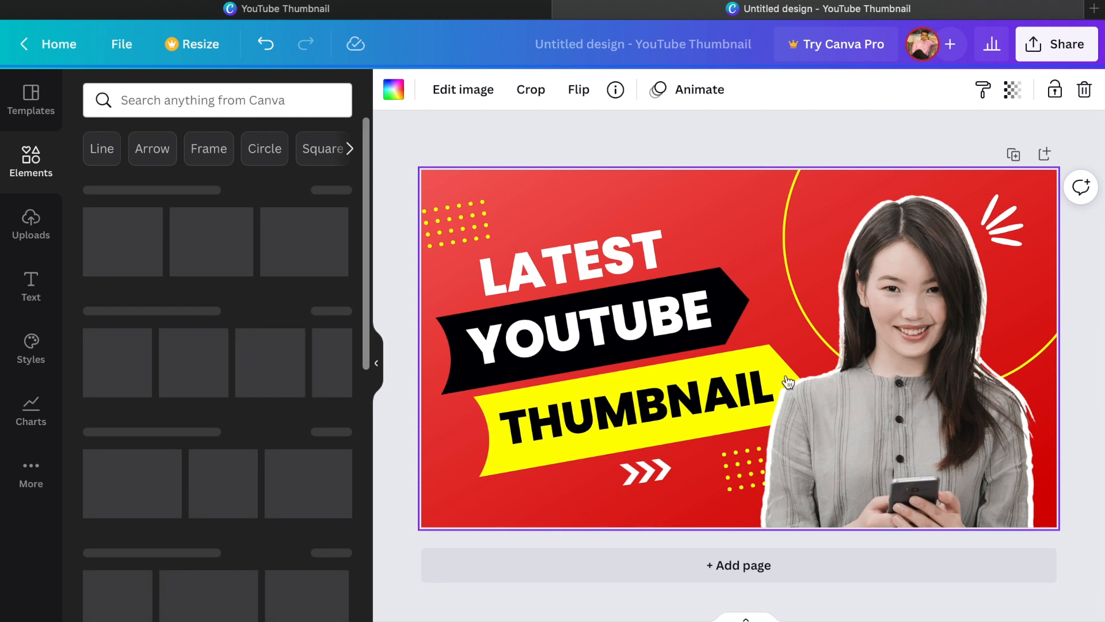
left_click(932, 299)
mouse_move(927, 347)
left_mouse_down()
mouse_move(921, 327)
mouse_move(913, 340)
left_mouse_up()
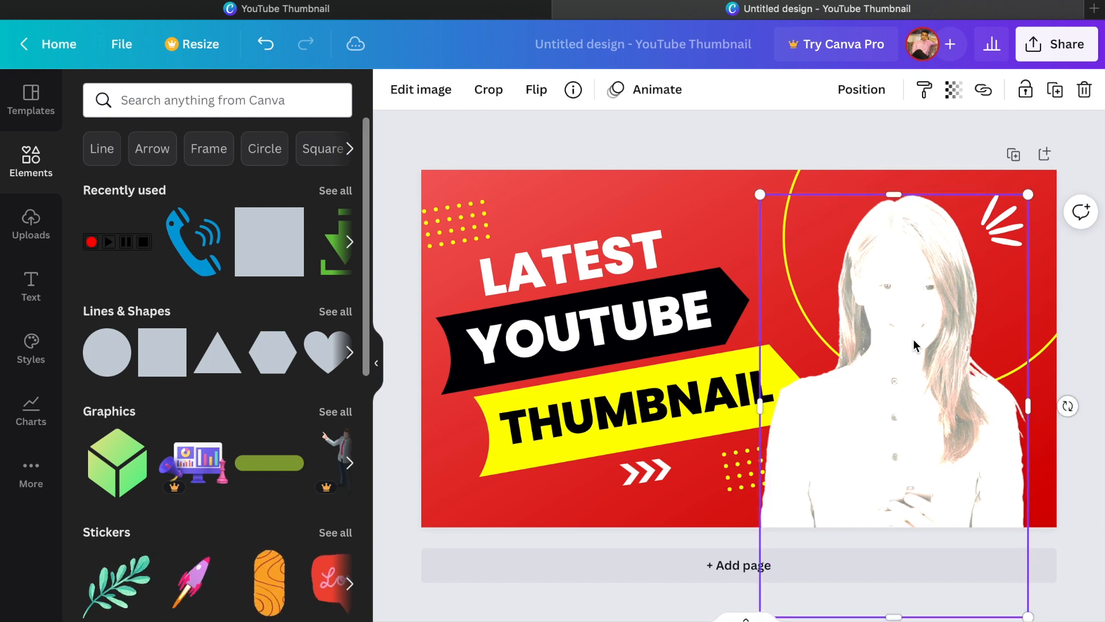
key("Delete")
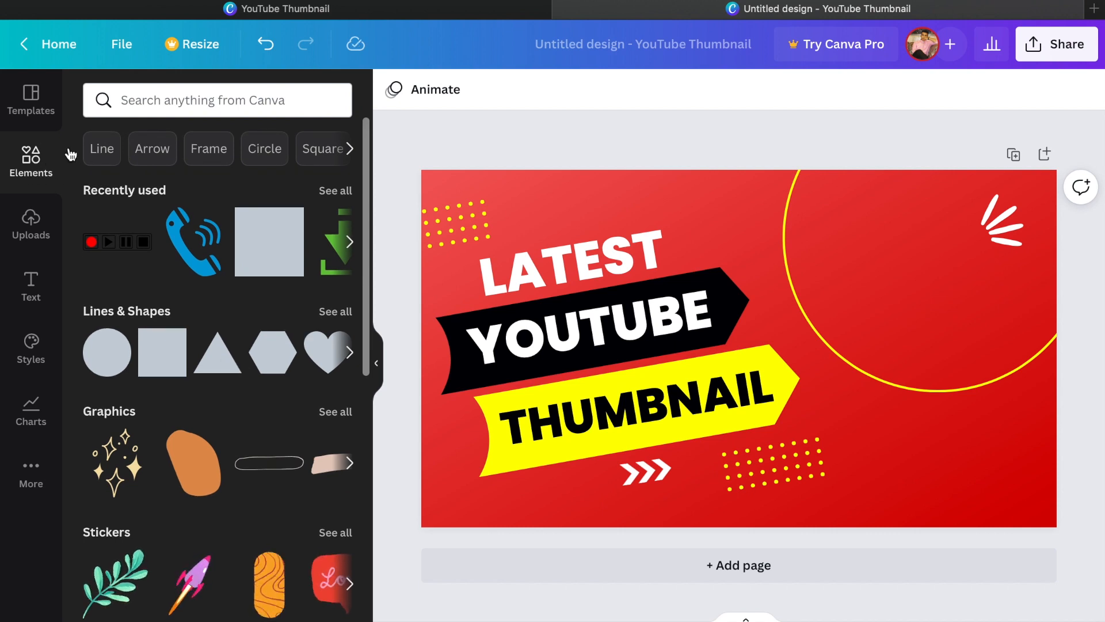
- Search the design elements for "computer"
left_click(159, 104)
type("co")
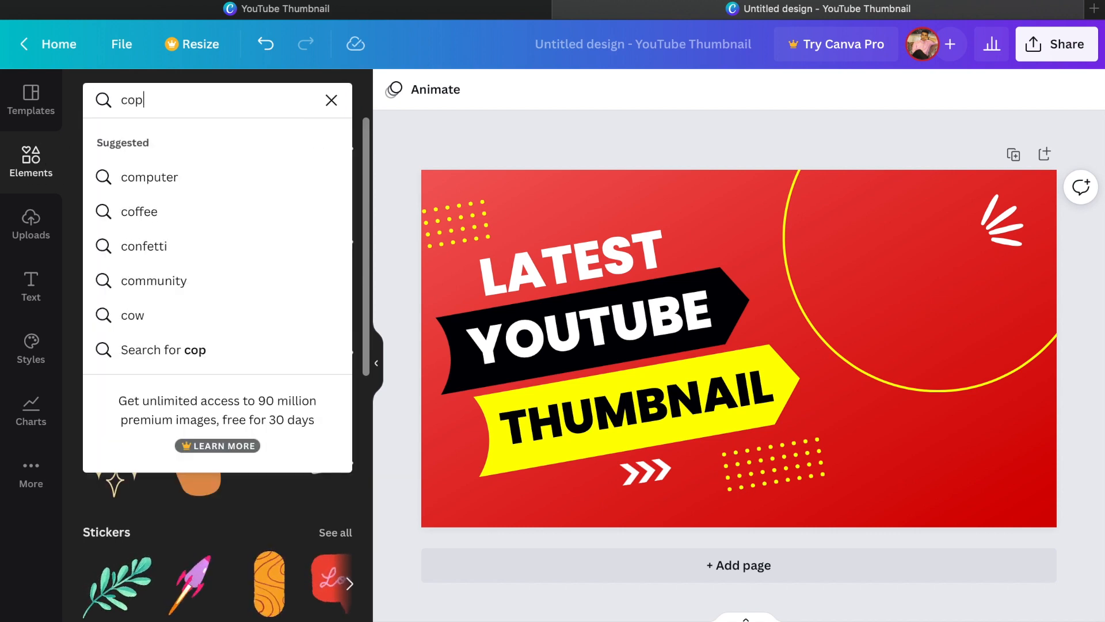
type("mouter")
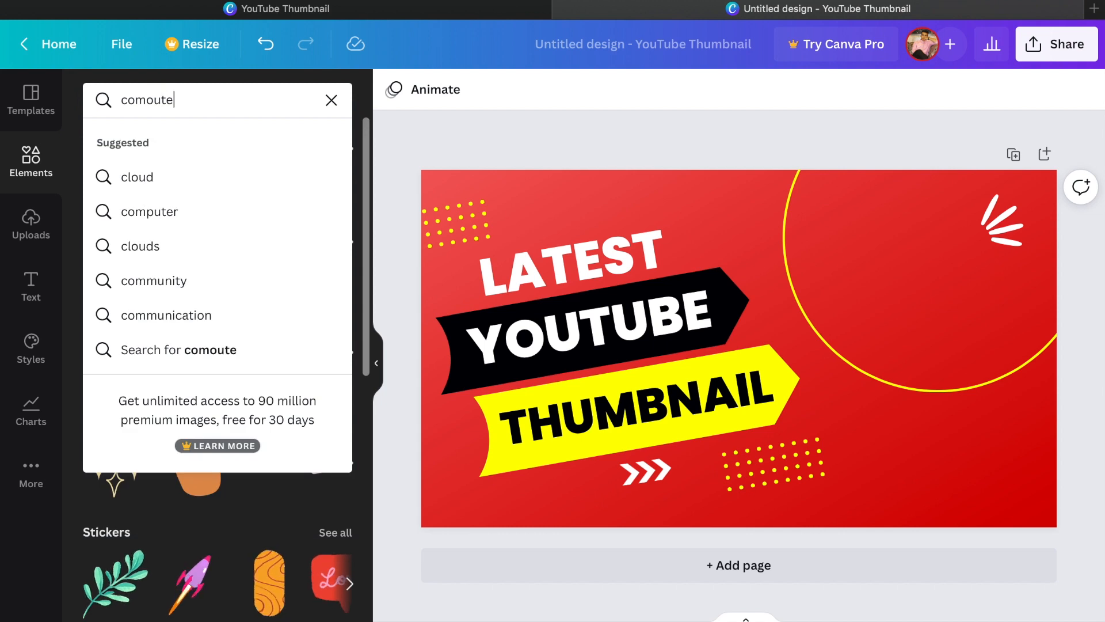
key("Return")
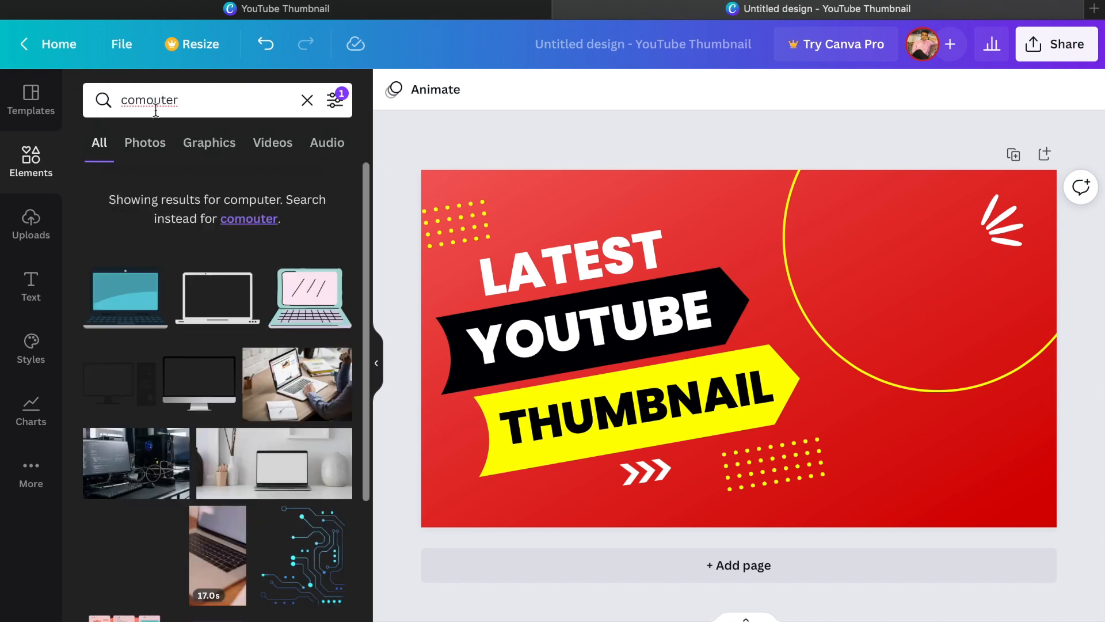
left_click(154, 100)
type("p")
key("Return")
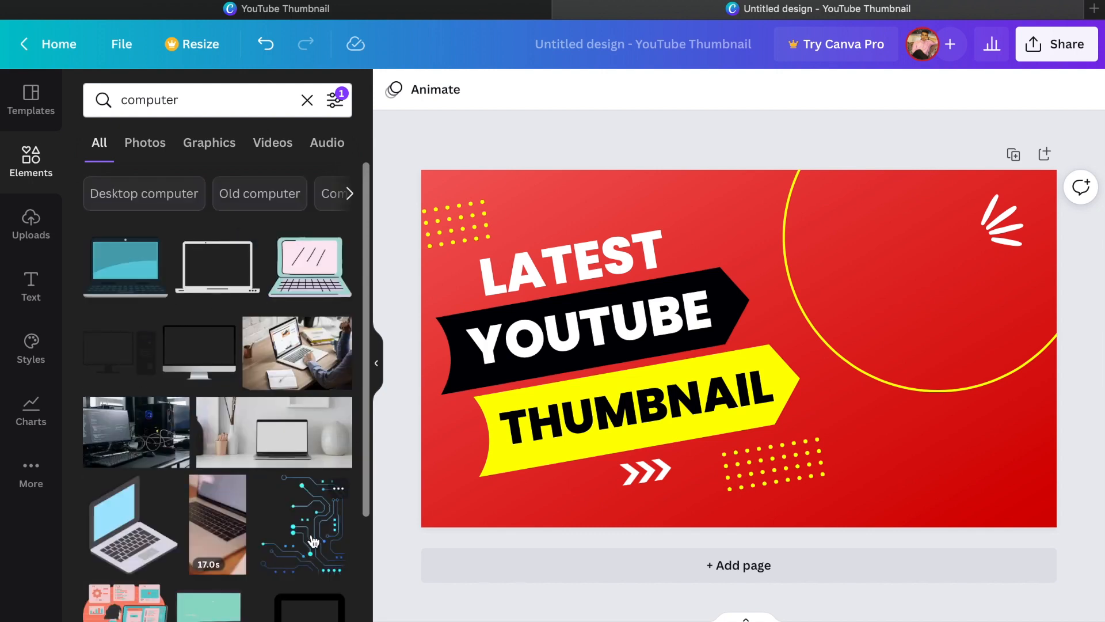
- Add the desktop computer graphic with keyboard and enlarge it to fill the right half of the thumbnail at nearly full height
scroll(279, 538, "down", 1)
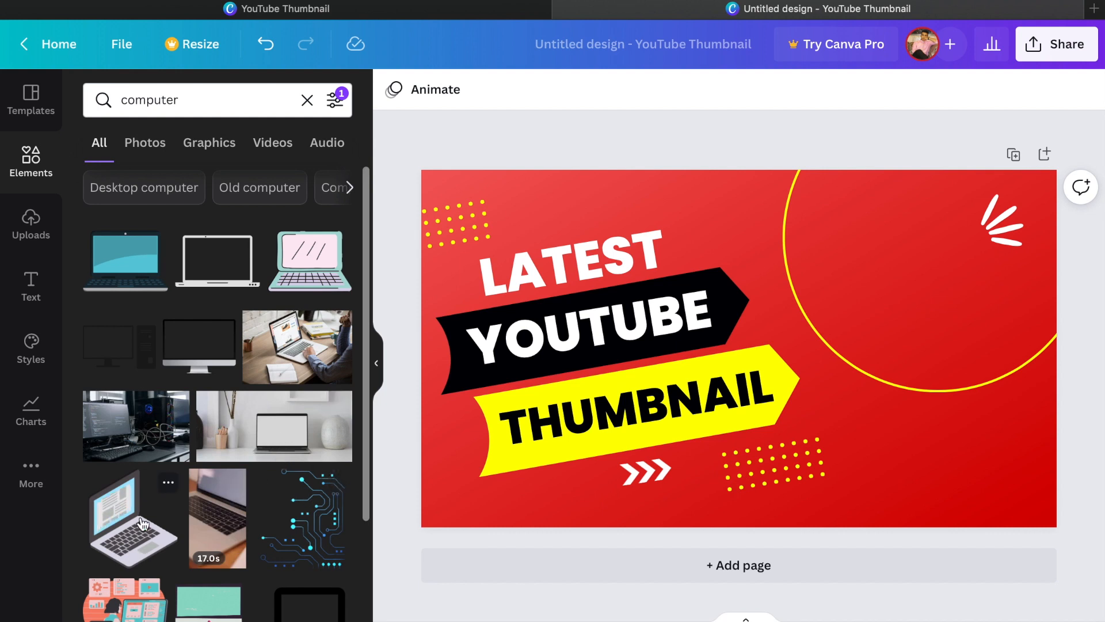
scroll(305, 478, "down", 3)
scroll(323, 513, "down", 1)
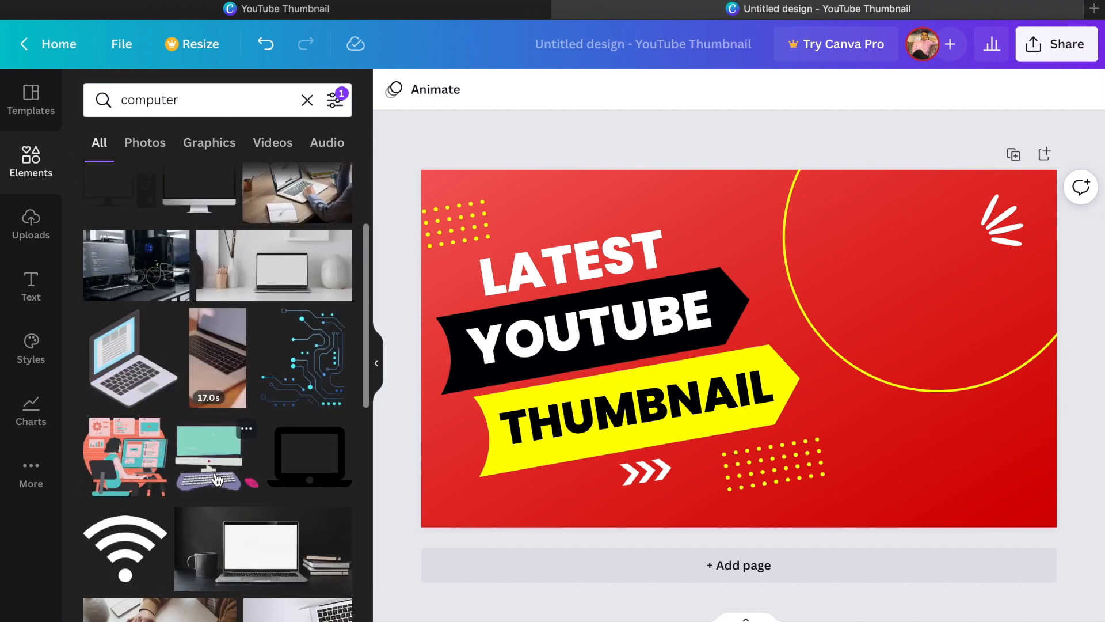
scroll(202, 455, "down", 5)
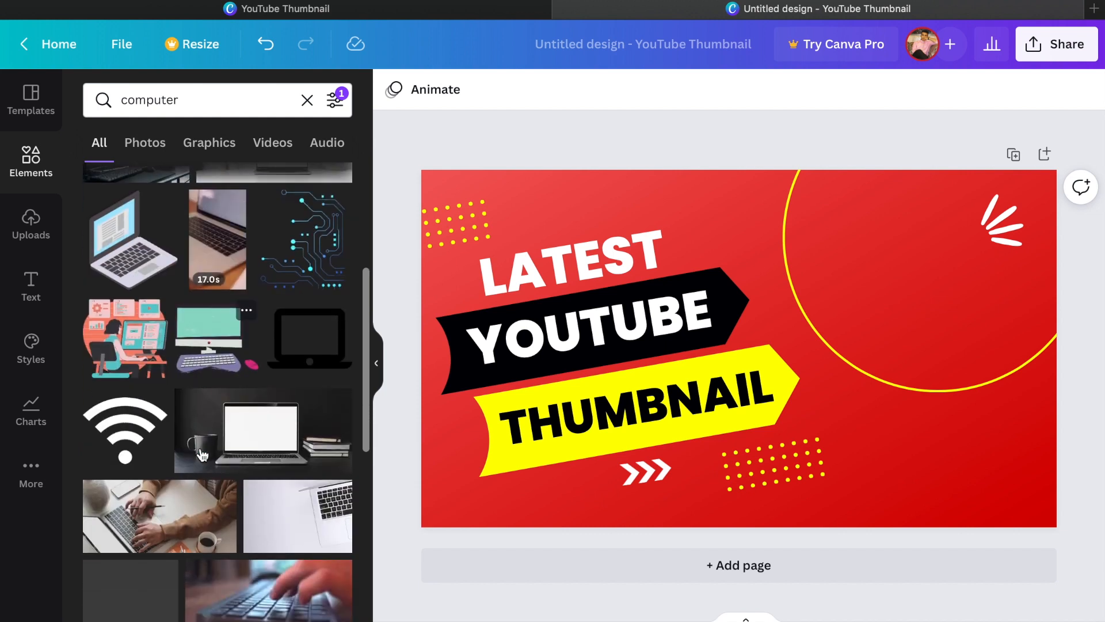
scroll(229, 377, "up", 1)
left_click_drag(208, 242, 869, 294)
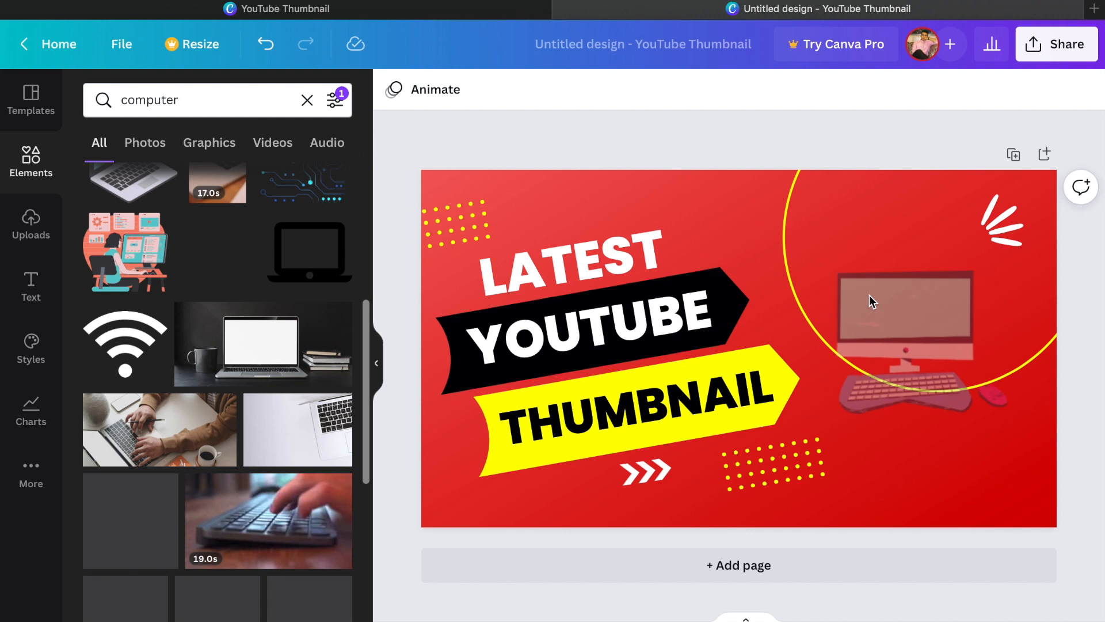
left_click_drag(806, 268, 694, 154)
left_click_drag(1010, 413, 1102, 521)
left_click_drag(908, 364, 886, 381)
- Shrink the three-line headline with its banners to about 563 × 401 and position it beside the computer, around mid-height
left_click_drag(551, 219, 586, 491)
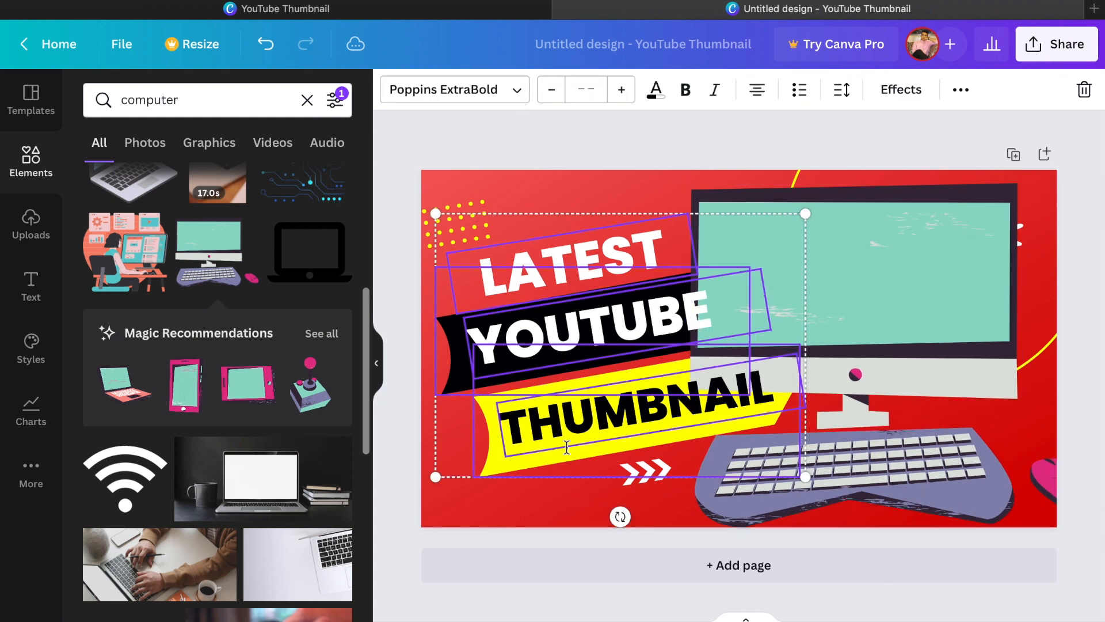
left_click_drag(557, 432, 534, 402)
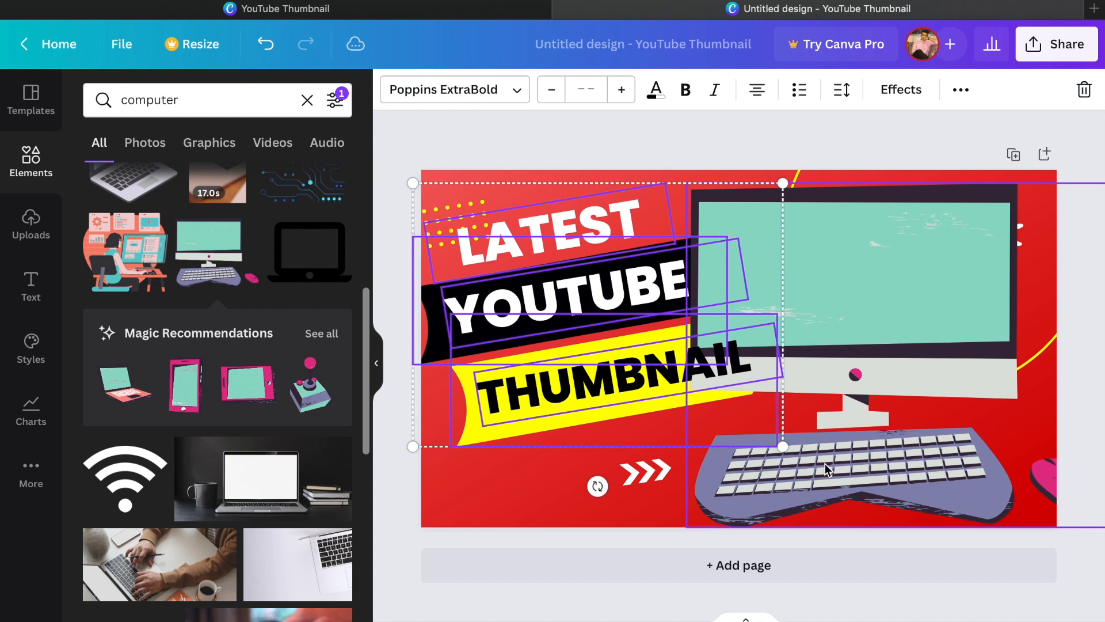
left_click_drag(783, 447, 688, 382)
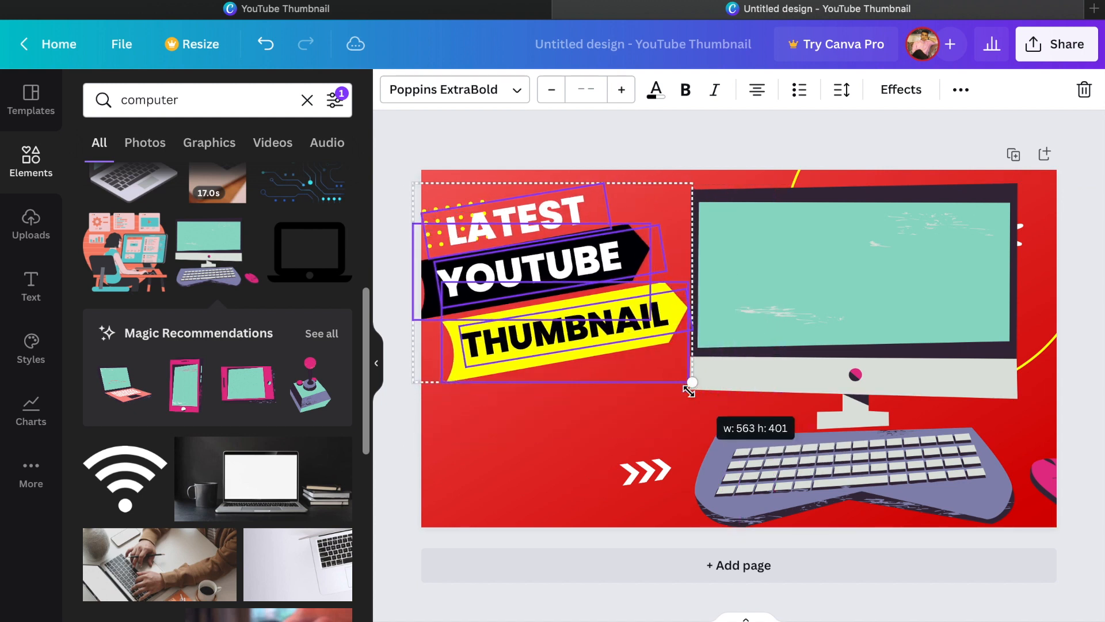
left_click(566, 410)
left_click(570, 338)
mouse_move(570, 337)
left_mouse_down()
mouse_move(570, 364)
mouse_move(566, 332)
left_mouse_up()
left_click_drag(541, 439, 531, 277)
left_click(634, 200)
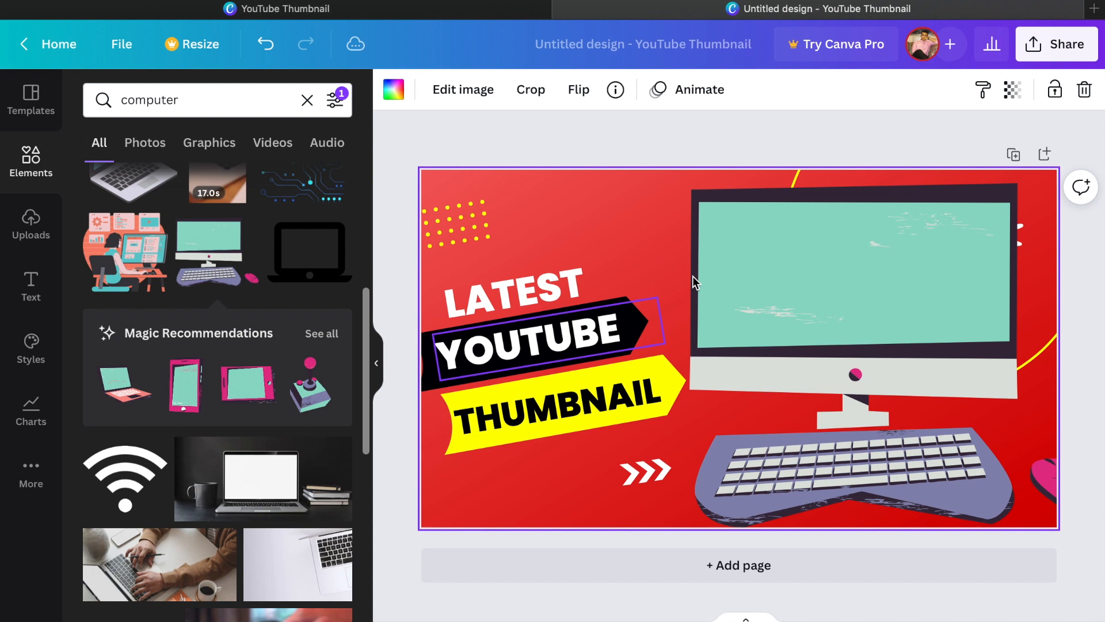
- Search the elements for "video" and place a reduced red play button on the left part of the computer's screen
left_click(868, 314)
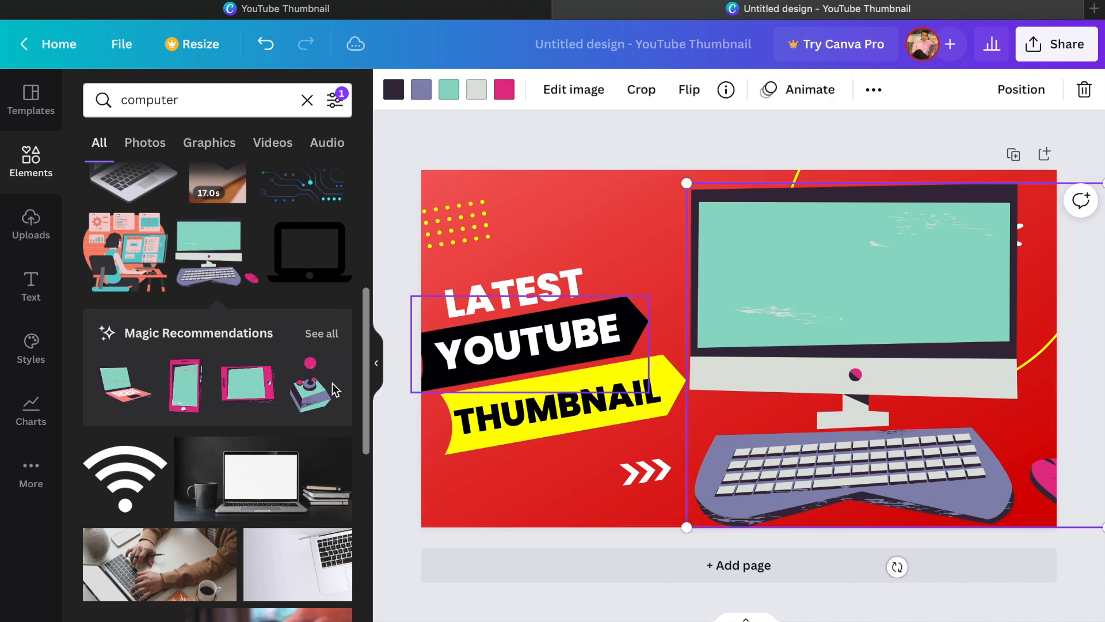
left_click_drag(195, 101, 2, 100)
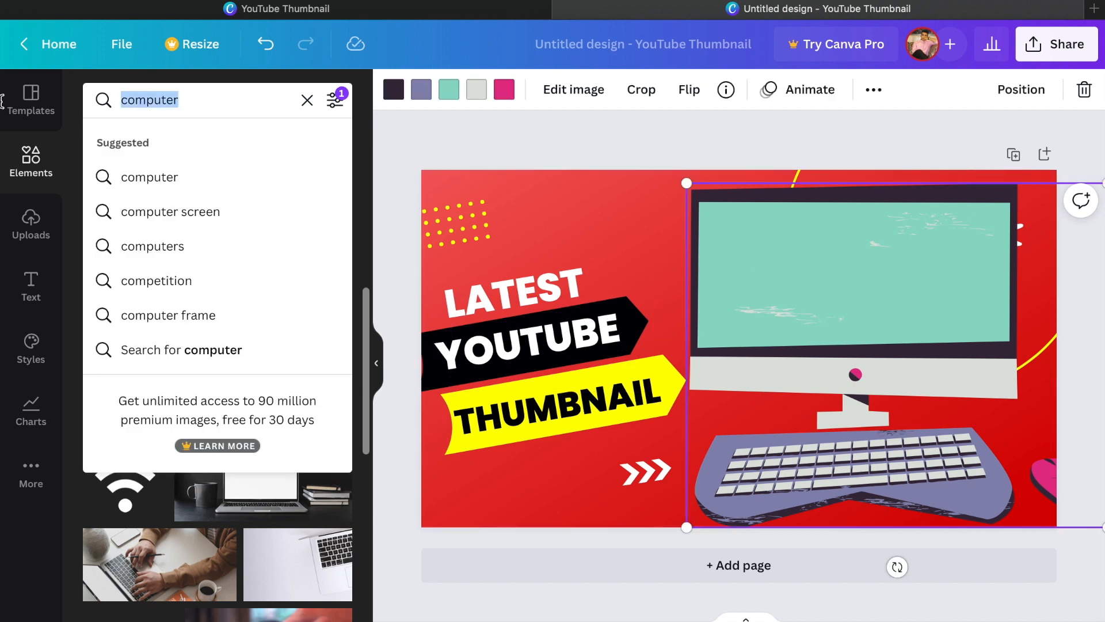
type("video")
key("Return")
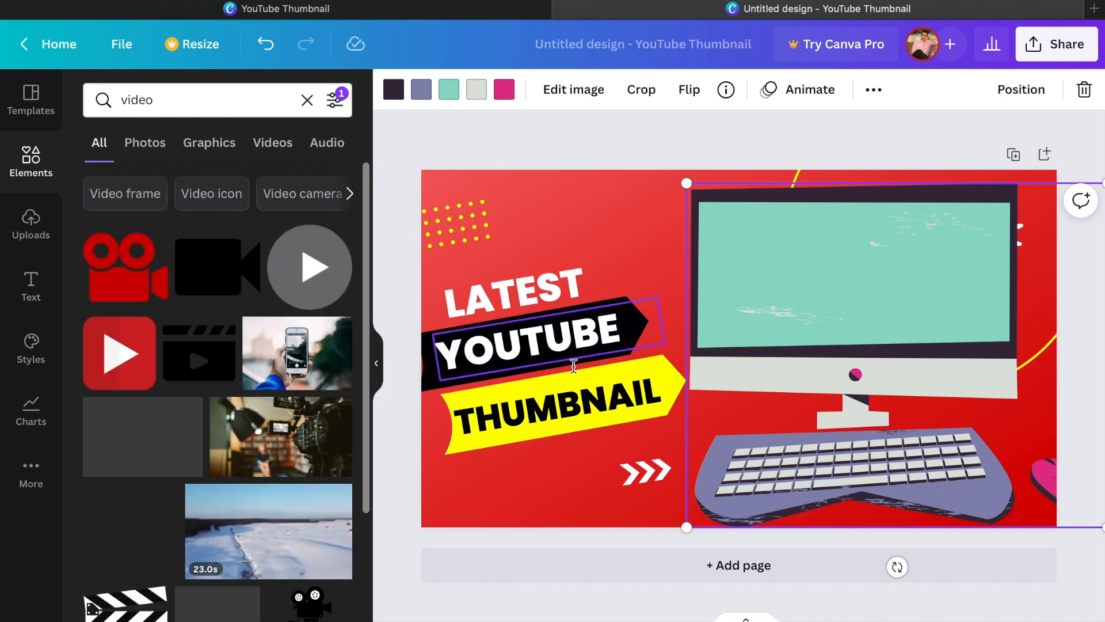
left_click_drag(119, 352, 738, 241)
left_click_drag(842, 349, 779, 288)
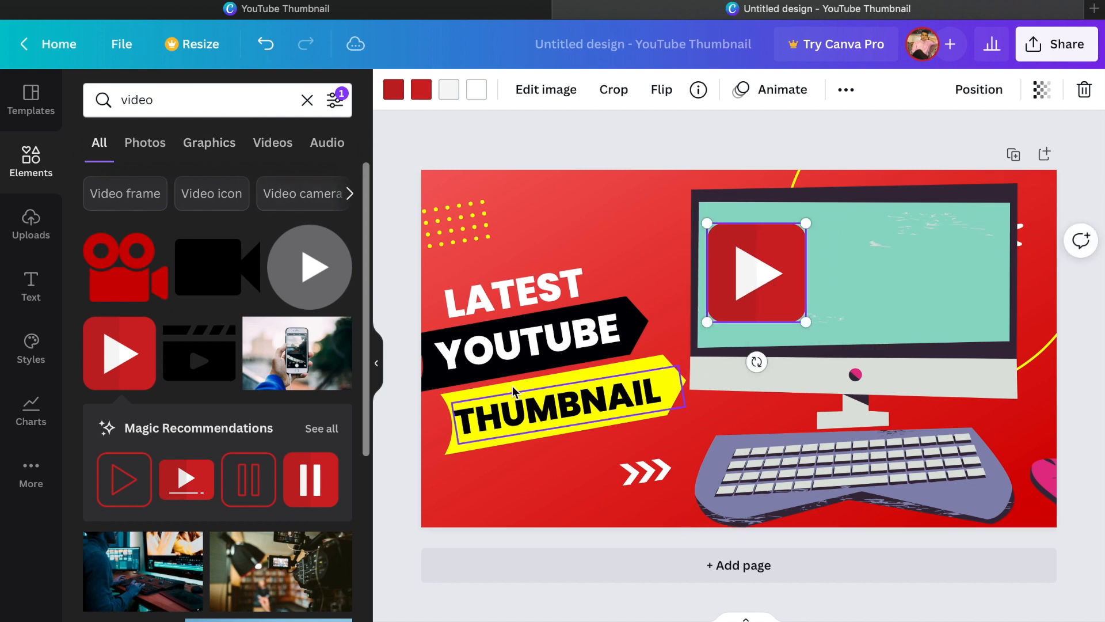
left_click(534, 407)
key("Delete")
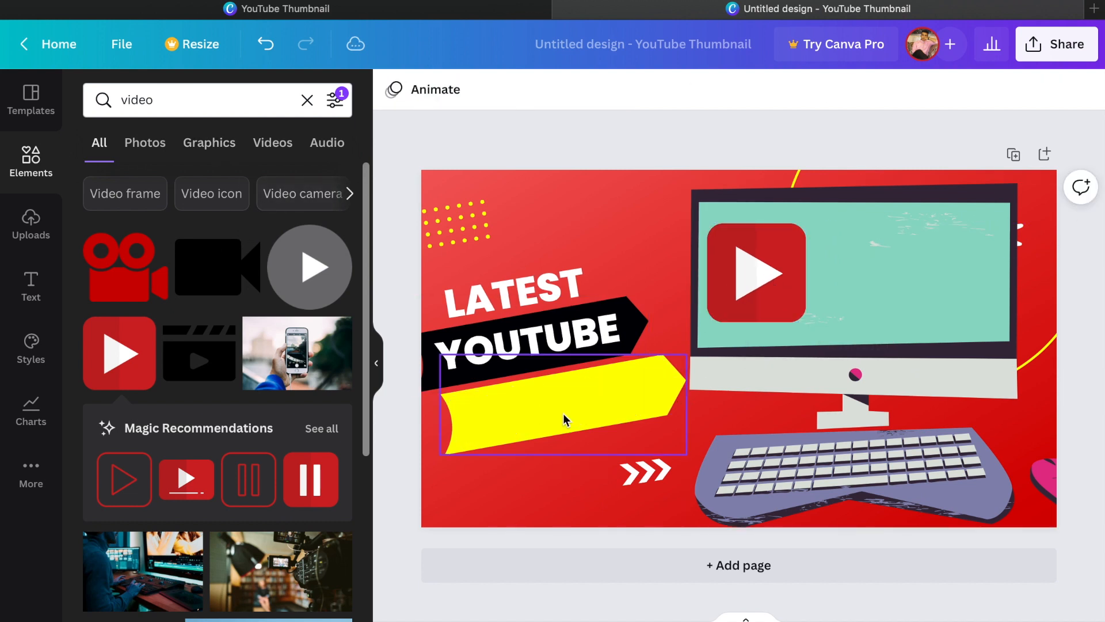
key("ctrl+z")
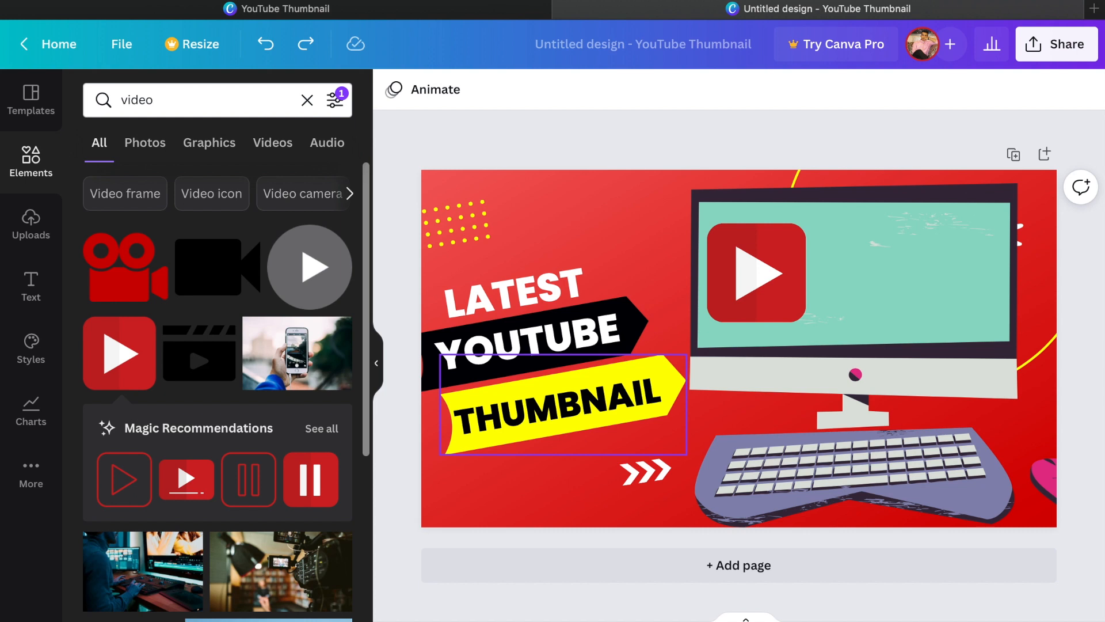
left_click(554, 409)
key("Delete")
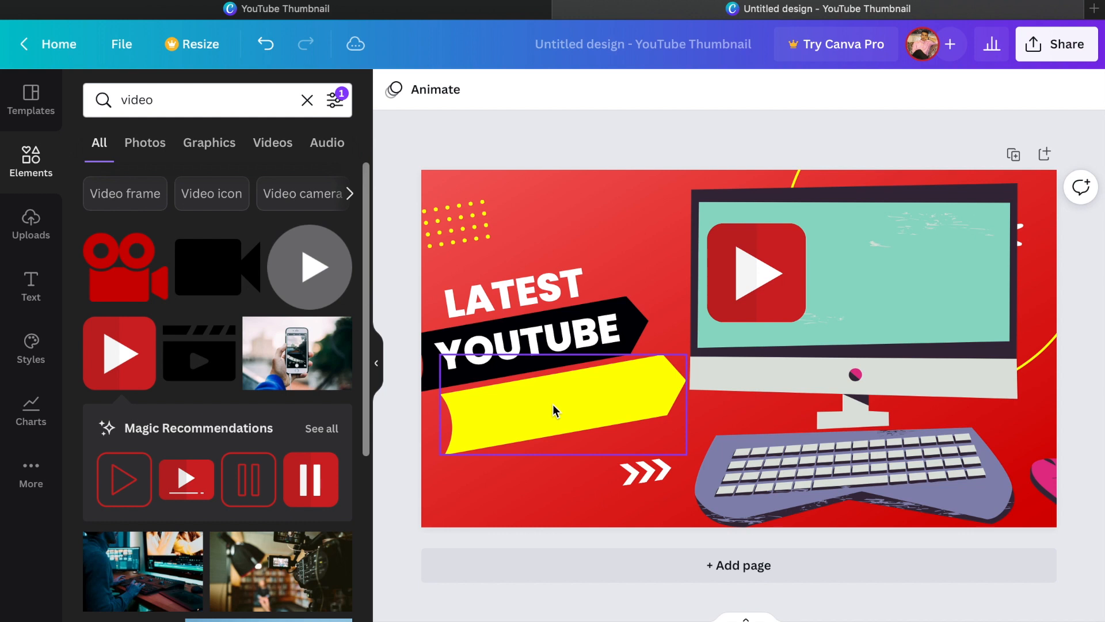
key("ctrl+z")
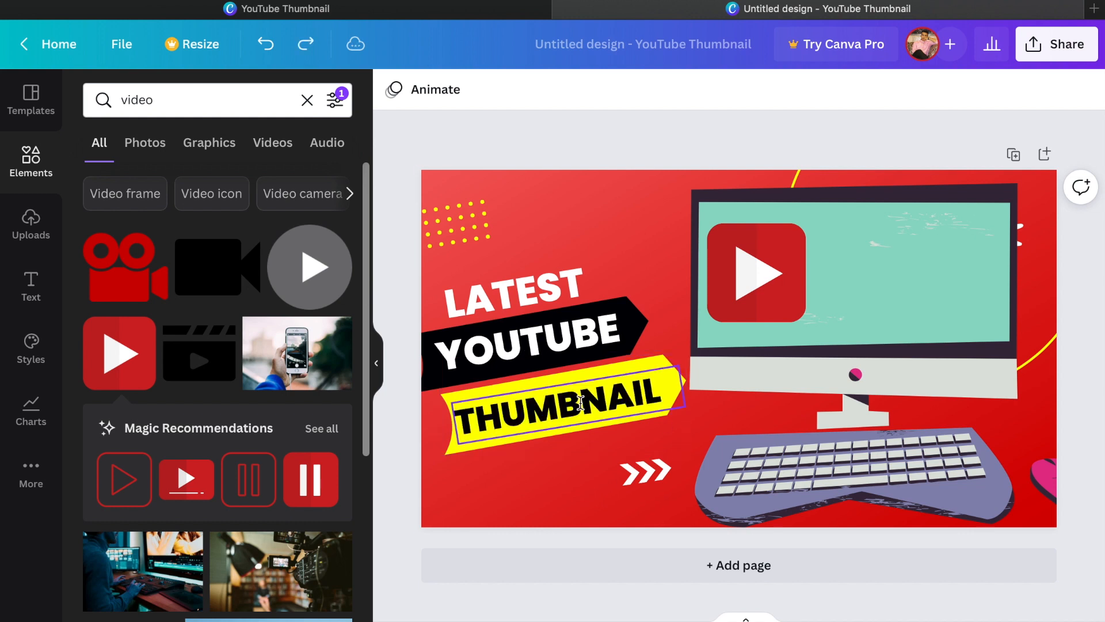
- Duplicate the "THUMBNAIL" headline text and move the copy onto the computer's screen
left_click(607, 395)
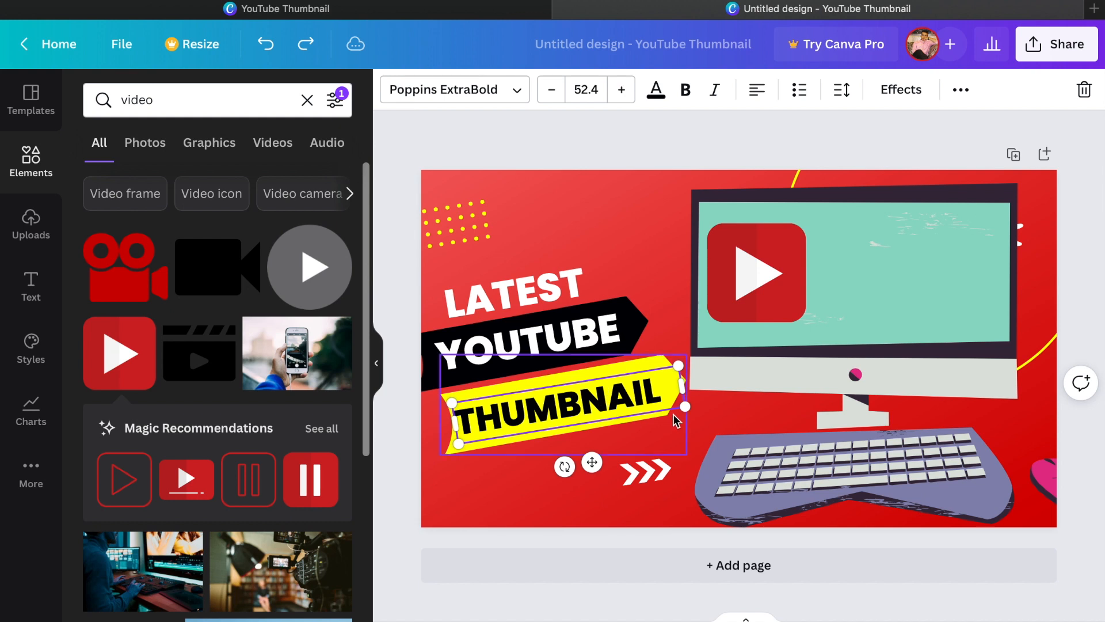
left_click(496, 473)
left_click(520, 401)
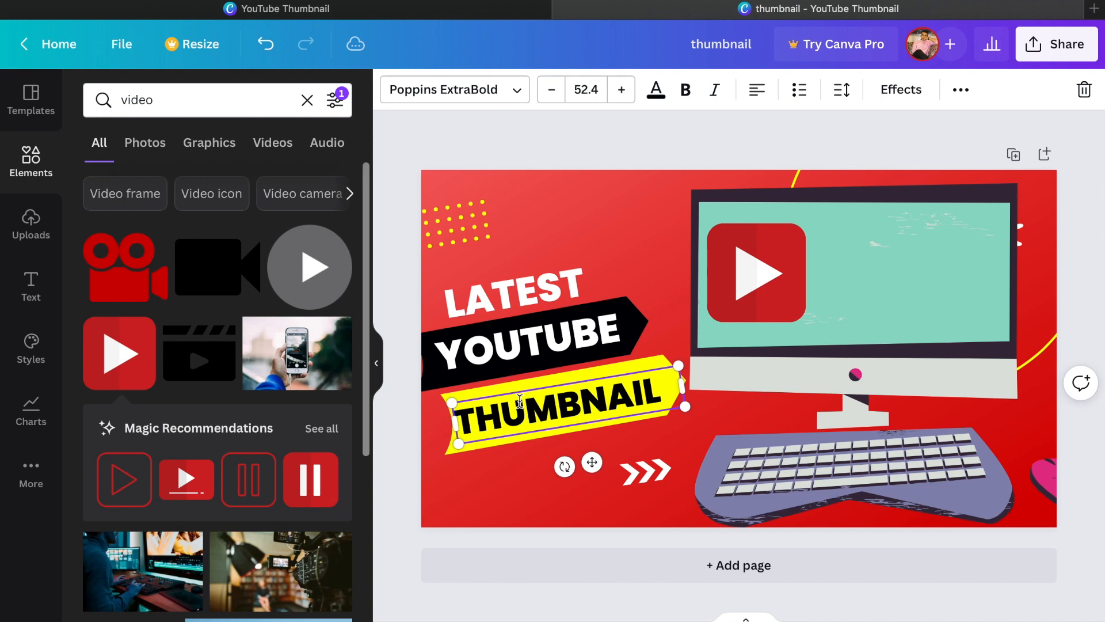
left_click(845, 260)
key("ctrl+v")
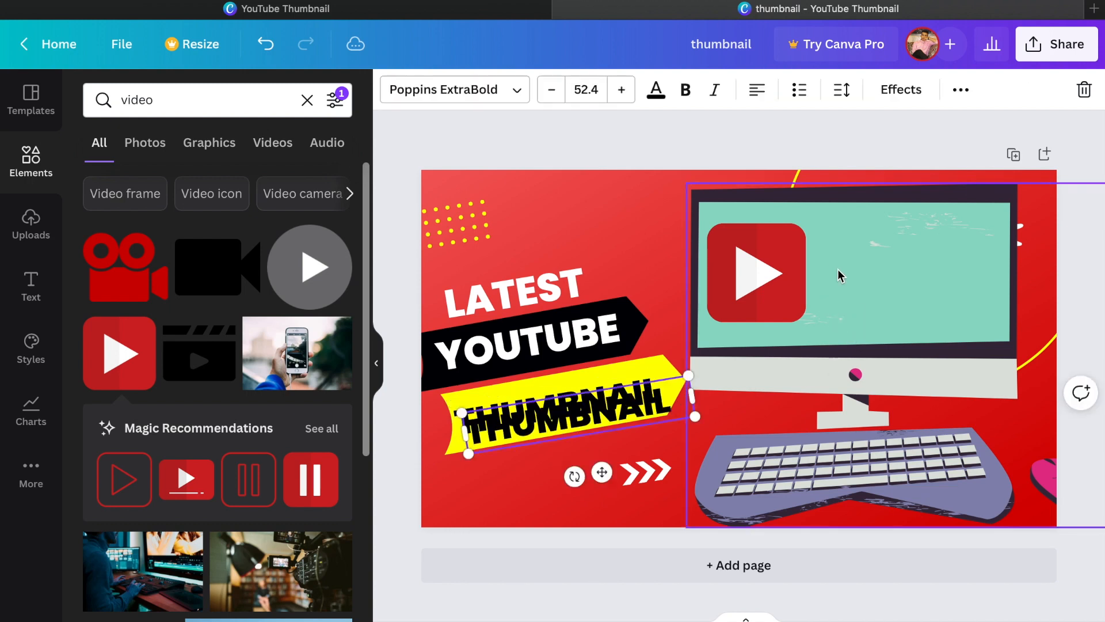
left_click_drag(551, 421, 820, 271)
- Rotate the copied text until it is level and fit it beside the play button at font size 39
mouse_move(842, 324)
left_mouse_down()
mouse_move(814, 316)
mouse_move(831, 321)
left_mouse_up()
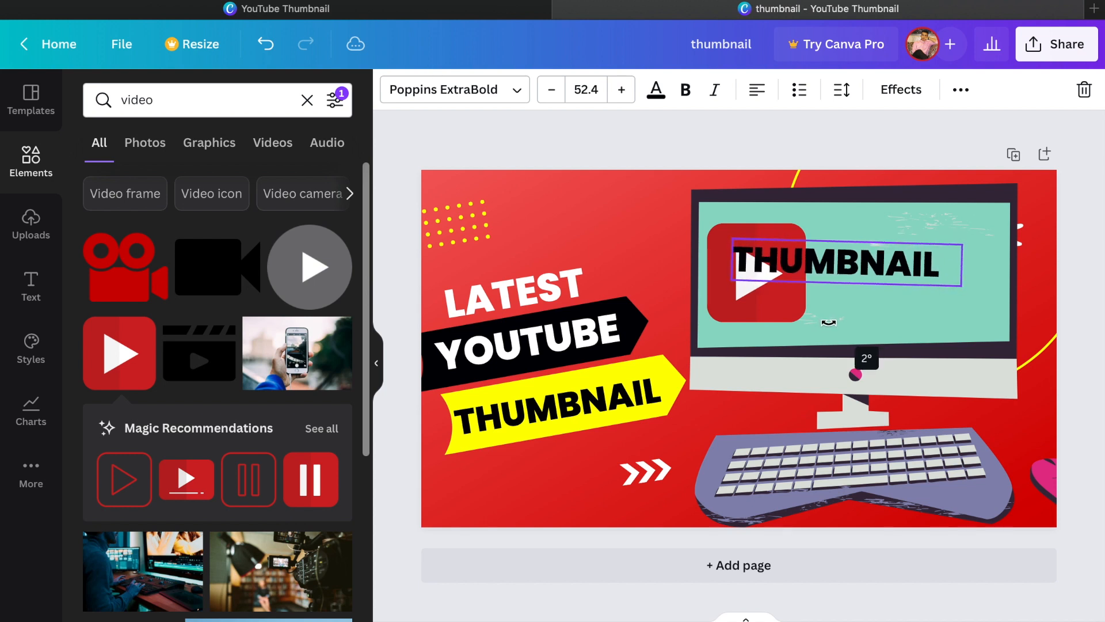
left_click_drag(796, 268, 877, 322)
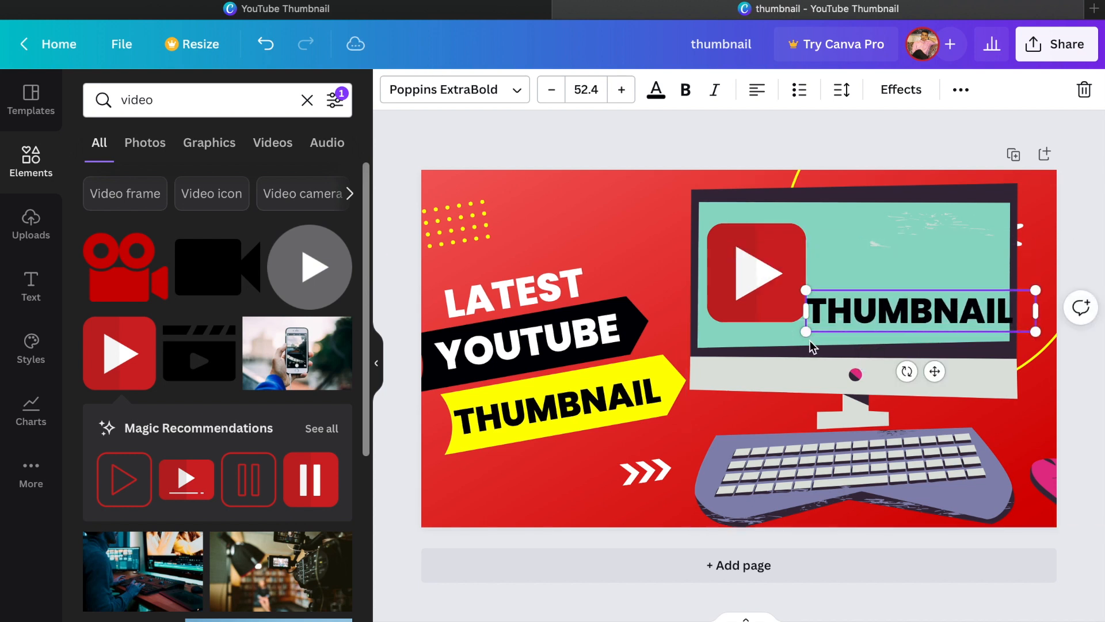
left_click_drag(806, 332, 898, 305)
- Change the copied text to "MAKE YOUR OWN FREE THUMBNAIL" and move it up to fit inside the computer's screen
double_click(842, 268)
key("Escape")
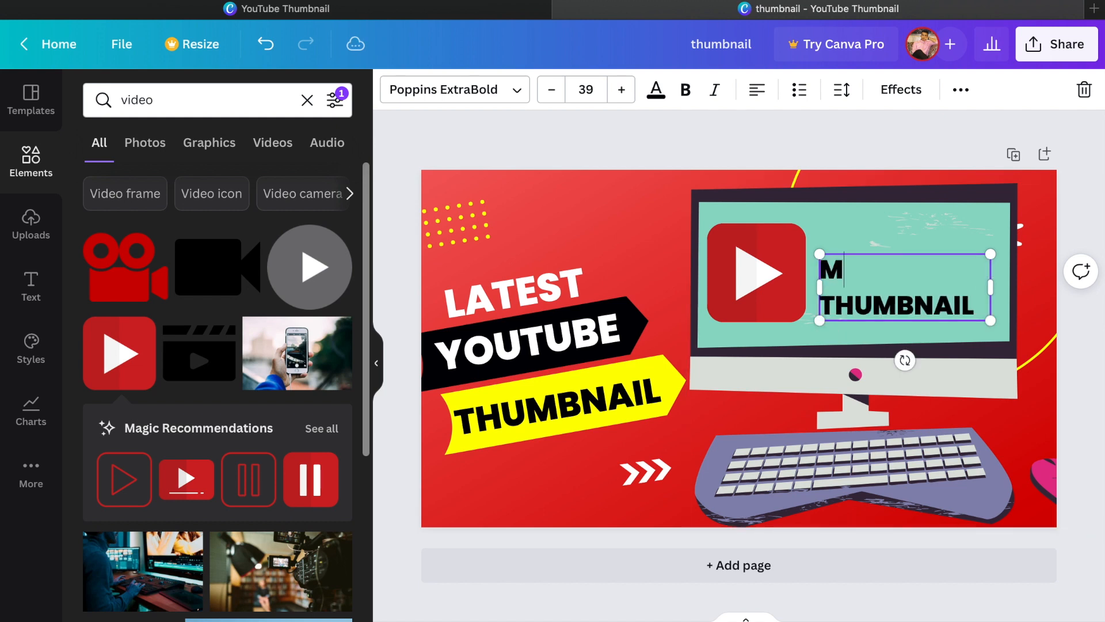
type("AKE YO")
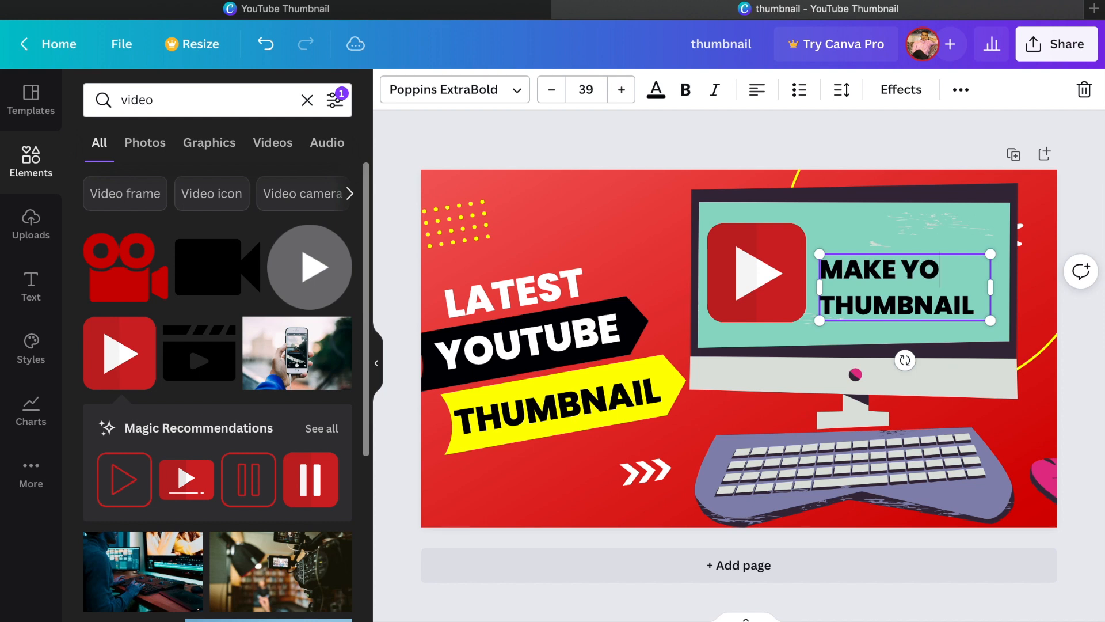
type("UR OWN FREE")
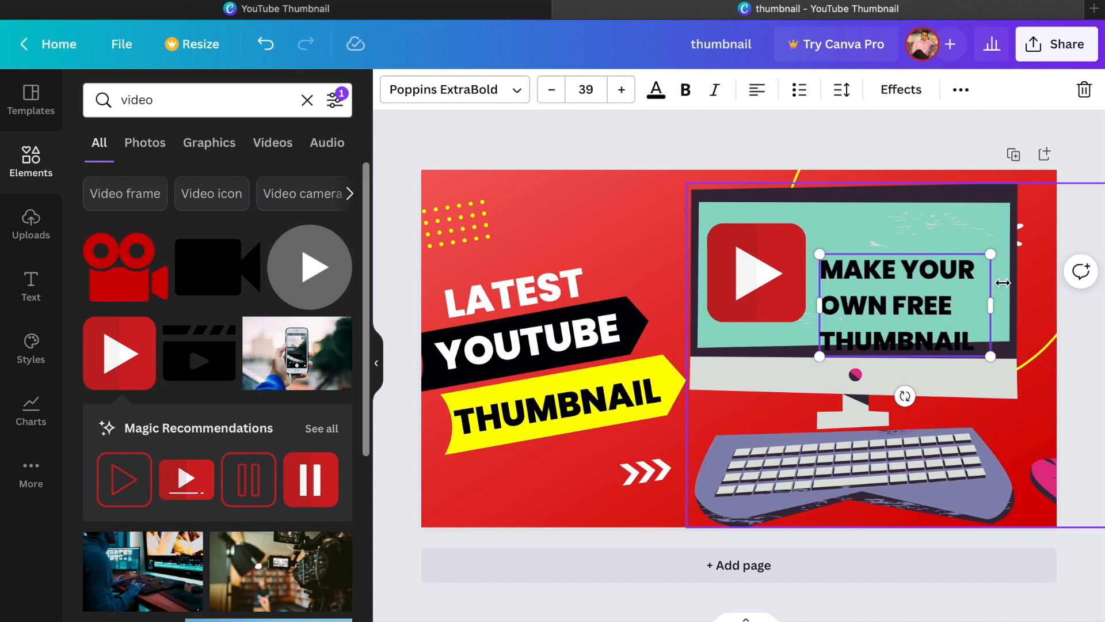
left_click(756, 277)
left_click_drag(902, 318, 904, 278)
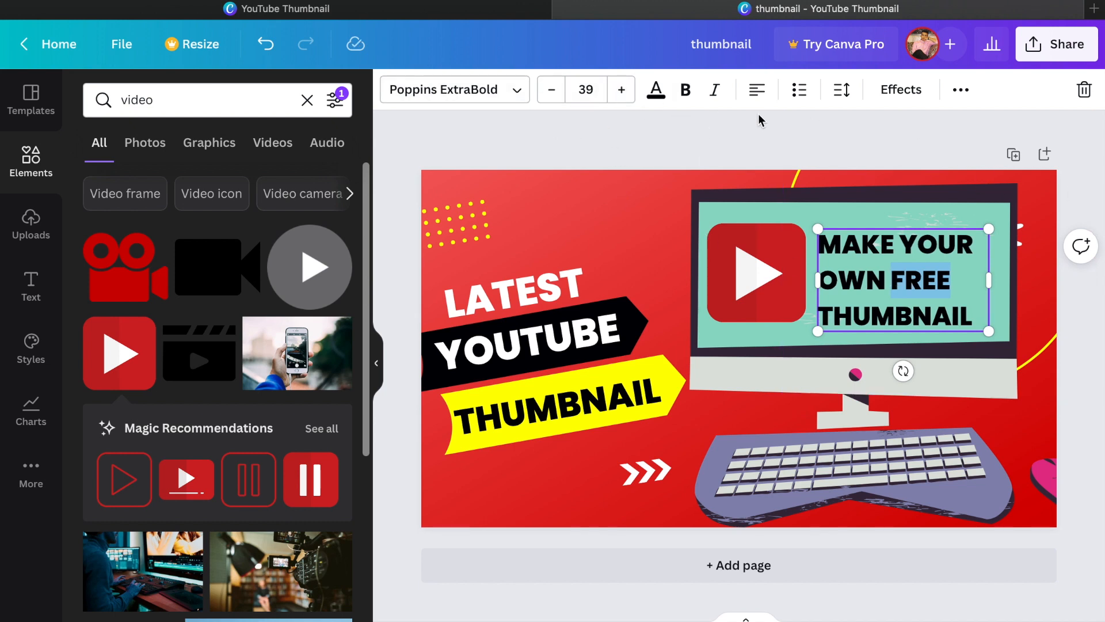
- Color the word "FREE" yellow in the text on the computer's screen
left_click(659, 99)
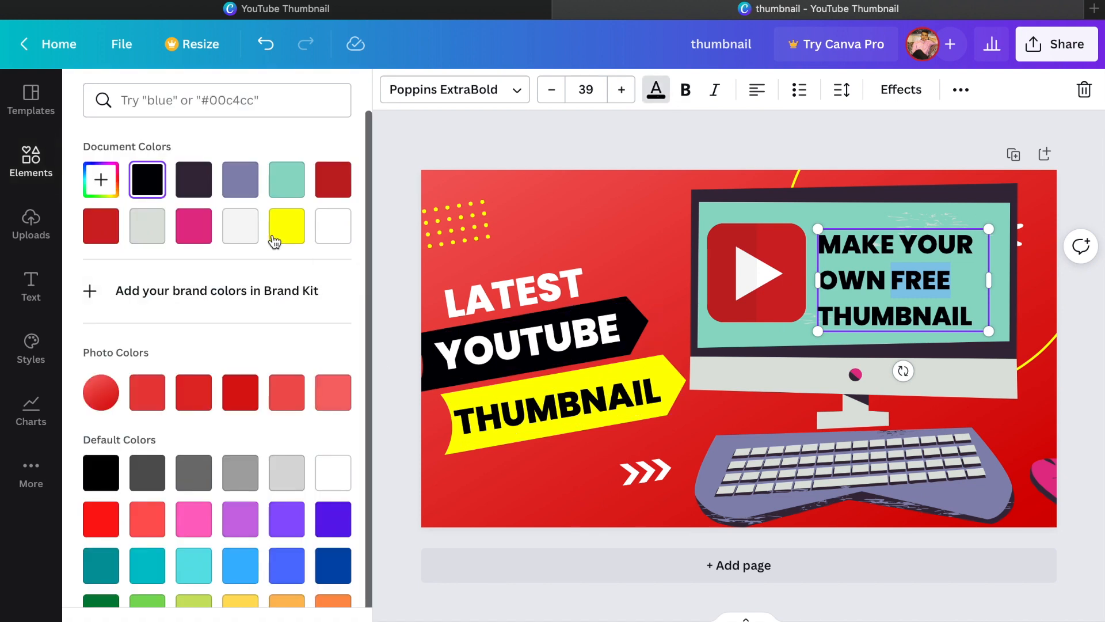
left_click(292, 240)
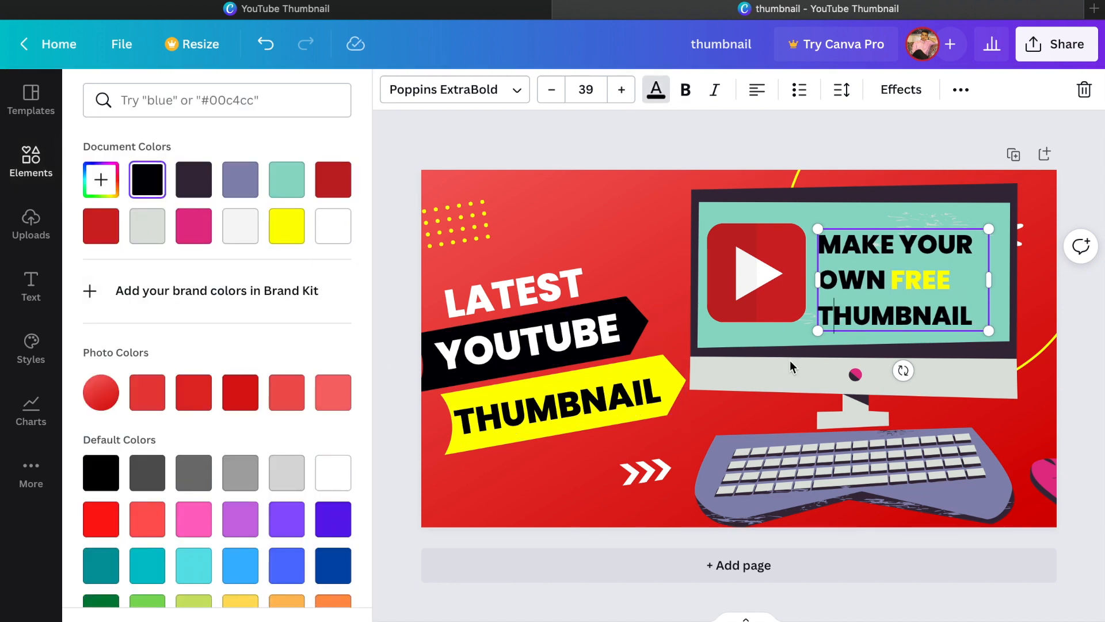
left_click(813, 367)
left_click(935, 295)
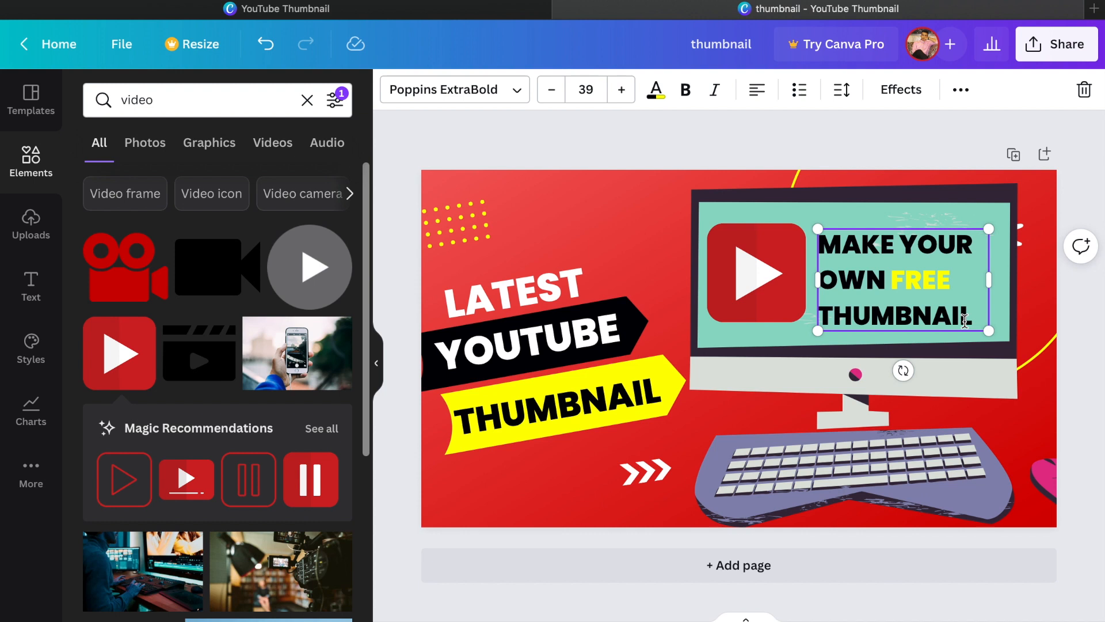
left_click(967, 348)
left_click(980, 316)
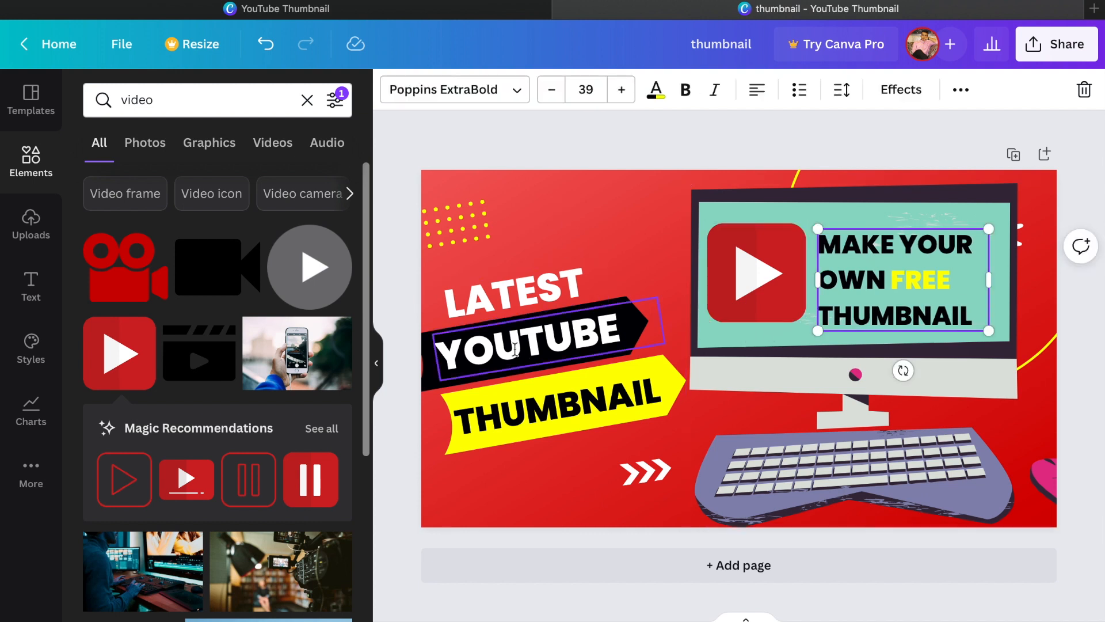
- Replace the "LATEST" headline text with "HOW TO" and "MAKE" on two lines
left_click(558, 285)
double_click(558, 285)
left_click_drag(584, 284, 443, 284)
key("BackSpace")
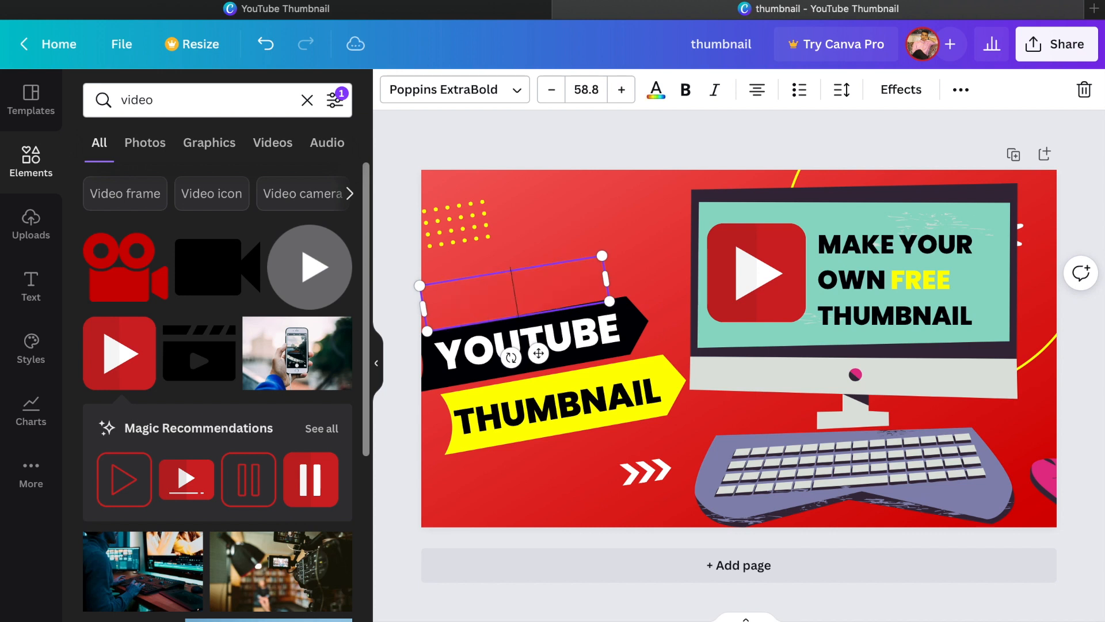
type("MA")
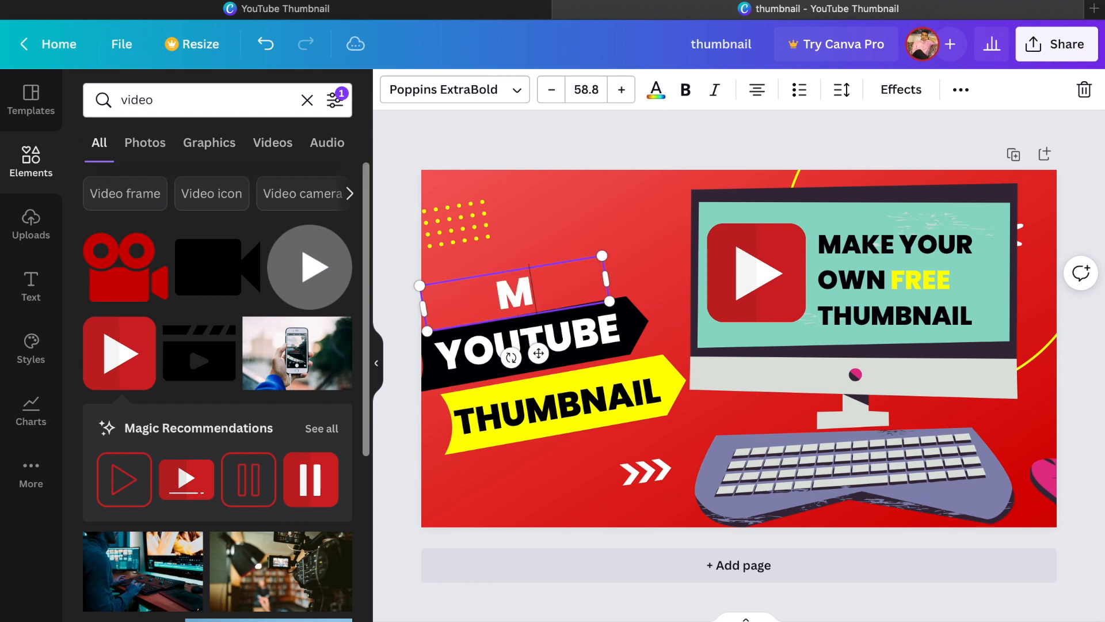
key("BackSpace")
key("BackSpace")
type("HOW TO")
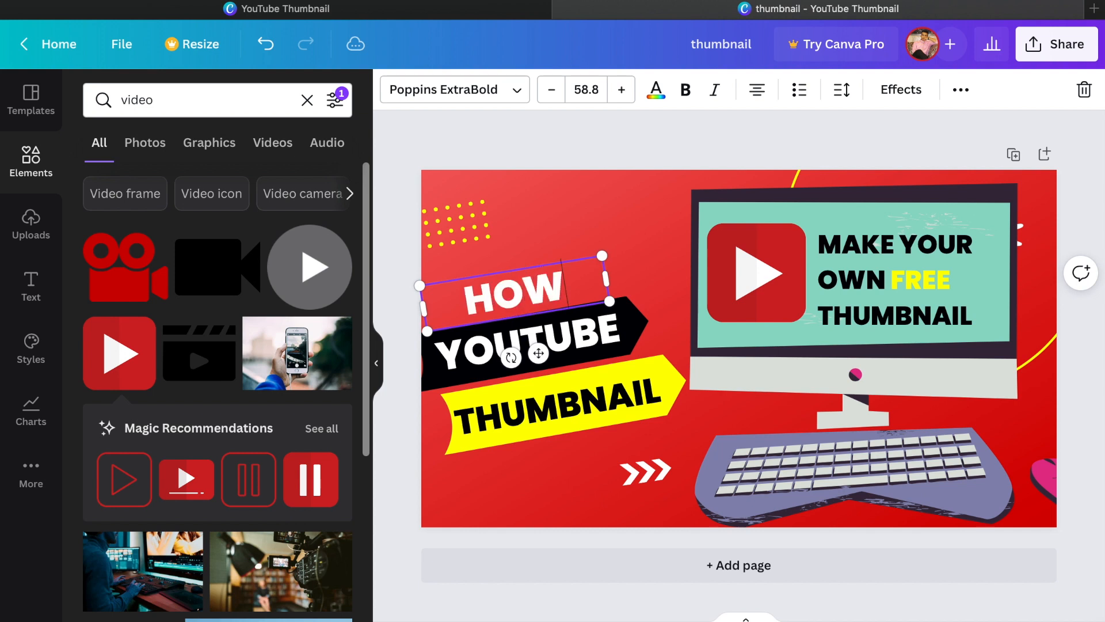
key("Return")
type("MAKE")
- Move the headline up above the black banner and extend its second line to "MAKE FREE", fitted on one line
left_click(622, 199)
left_click(531, 329)
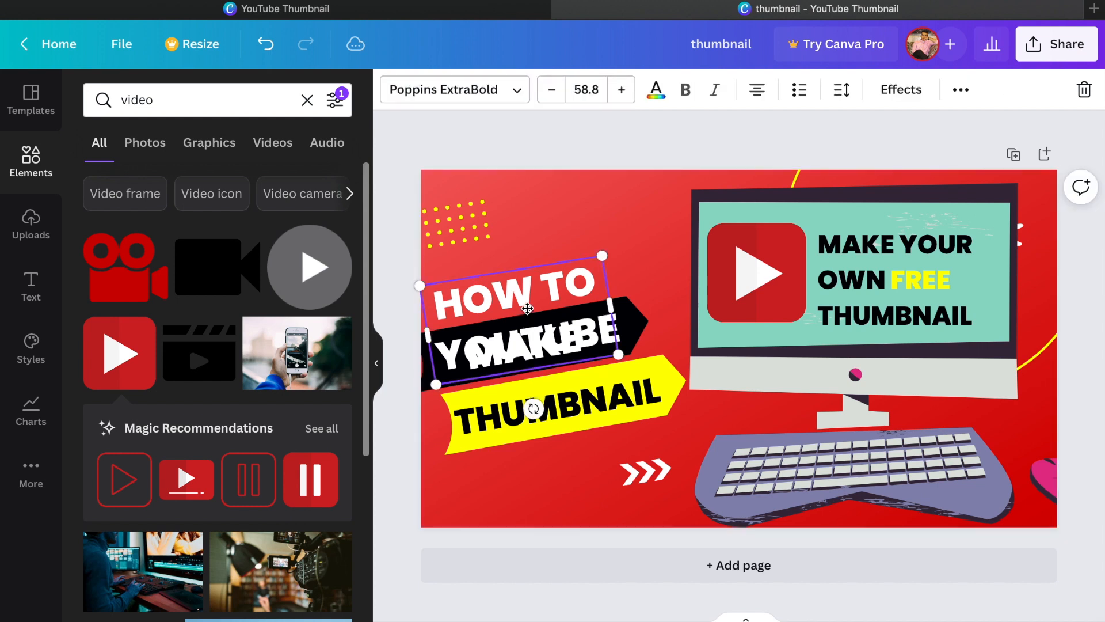
left_click_drag(531, 328, 532, 278)
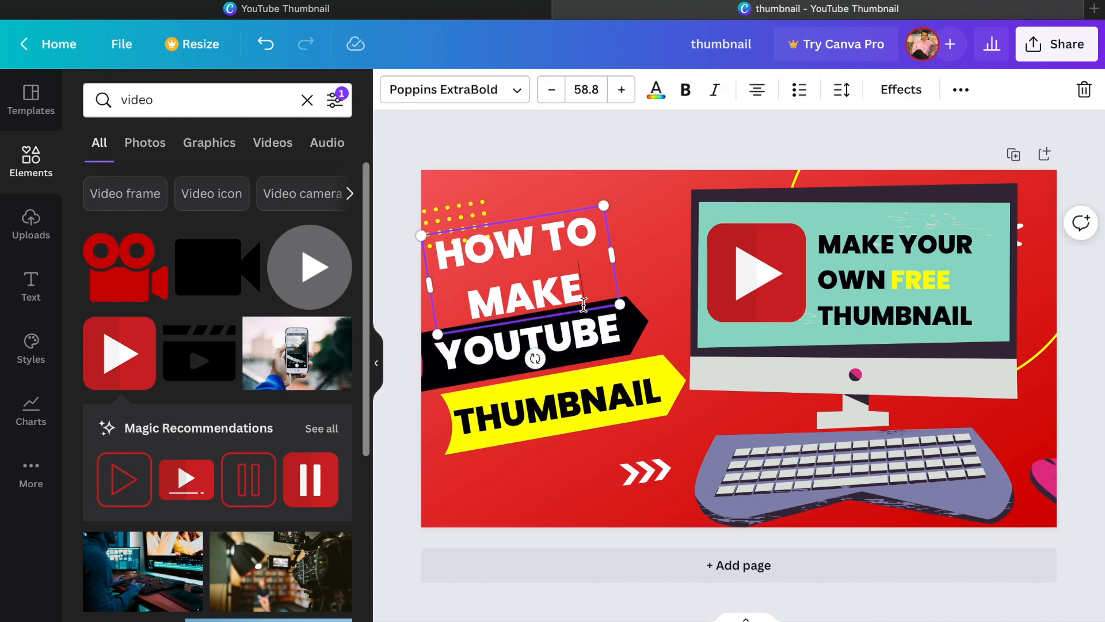
type("FREE")
left_click_drag(619, 281, 668, 250)
left_click(679, 225)
left_click(576, 257)
- Move the yellow dot pattern up into the design's corner and shift the "HOW TO MAKE FREE" headline slightly left
left_click(471, 221)
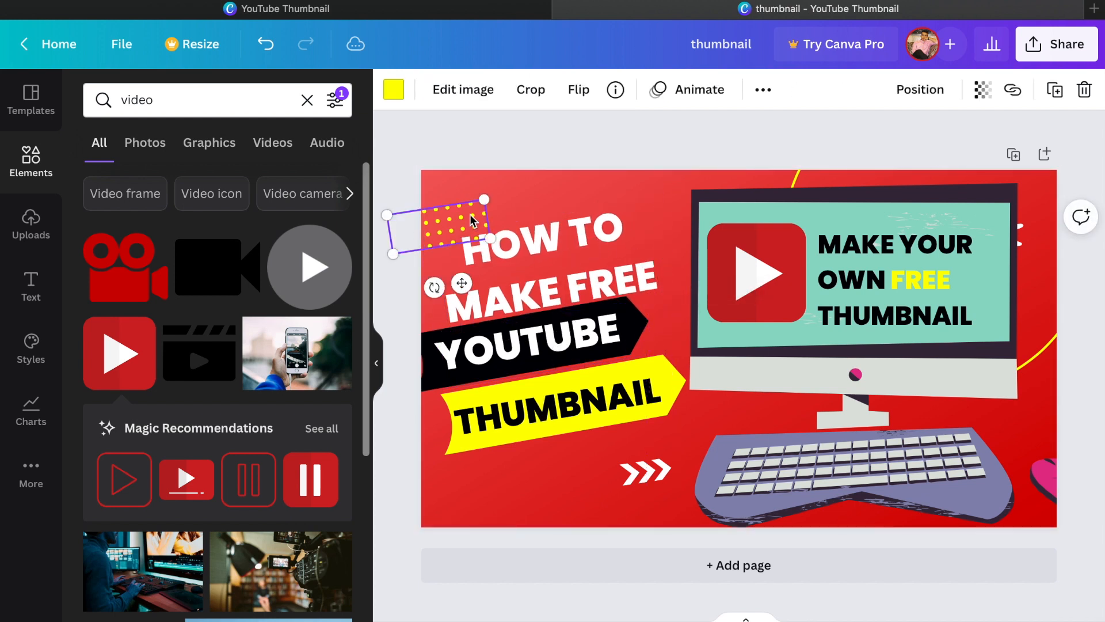
left_click_drag(471, 197, 469, 163)
left_click_drag(513, 244, 495, 243)
- Shift the white arrows slightly down and left, and enlarge the play button on the computer's screen
left_click(562, 478)
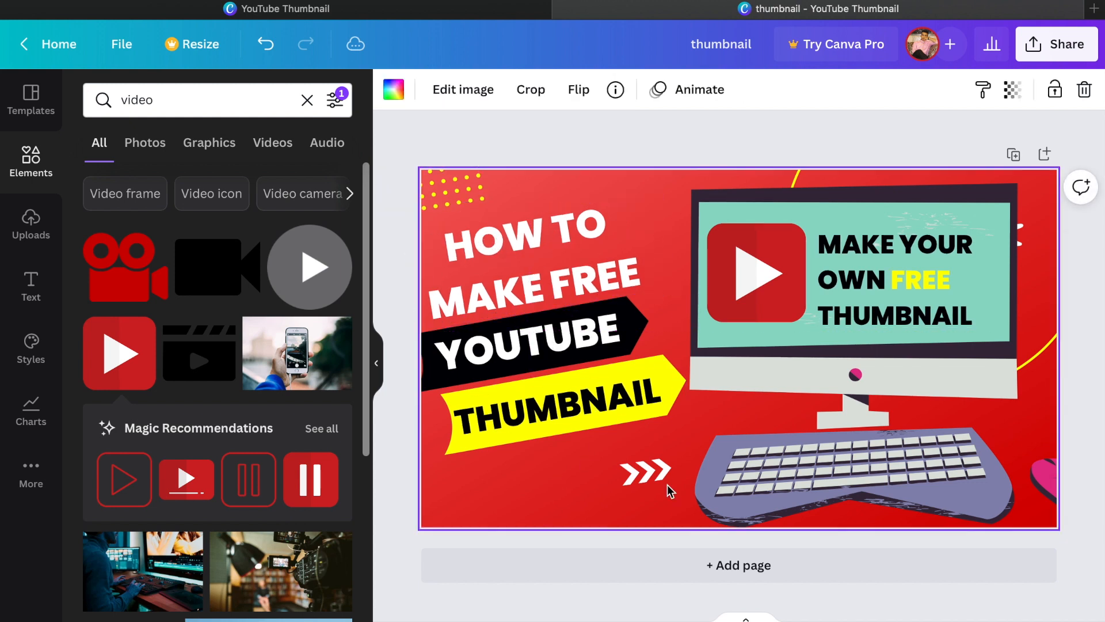
left_click_drag(641, 488, 599, 501)
left_click(898, 291)
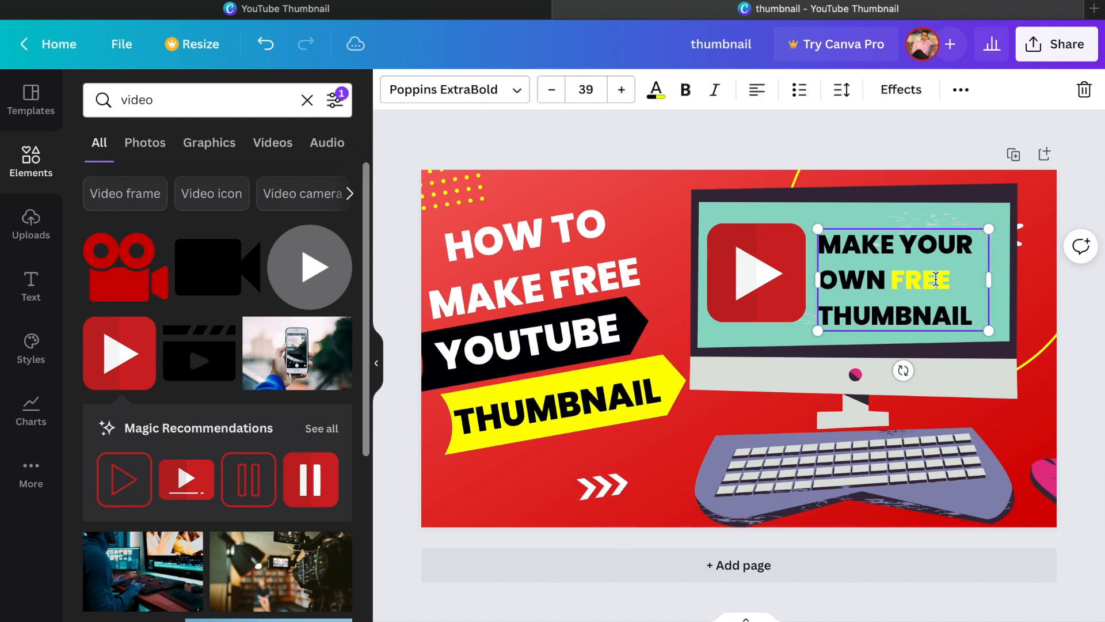
left_click(787, 251)
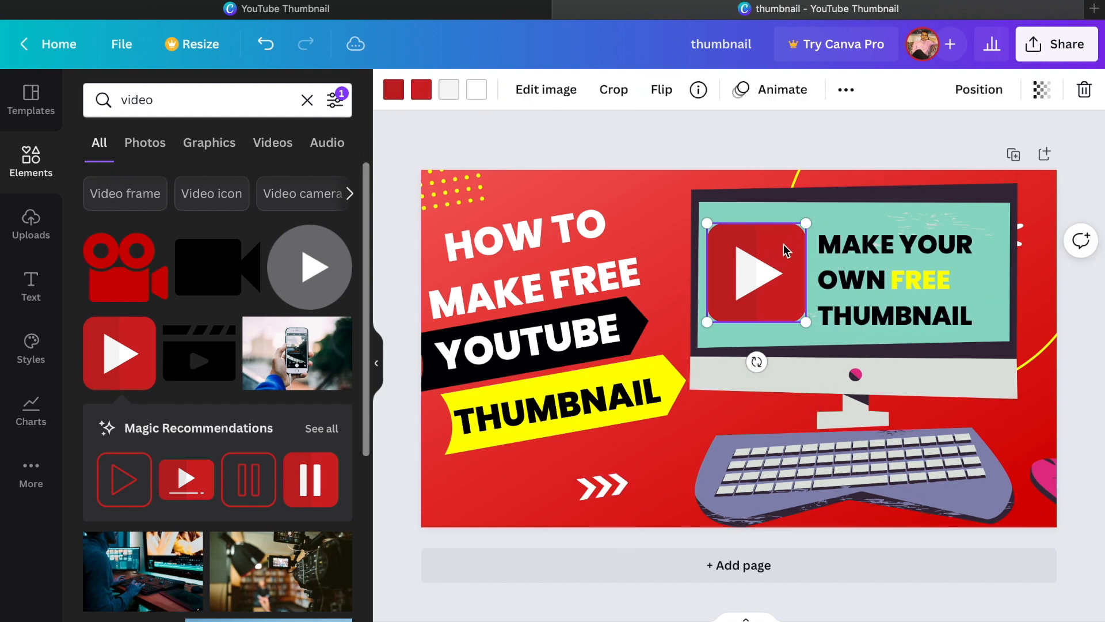
left_click_drag(805, 226, 817, 212)
- Replace the text on the computer's screen with "FREE THUBMNAIL MAKER"
left_click(910, 266)
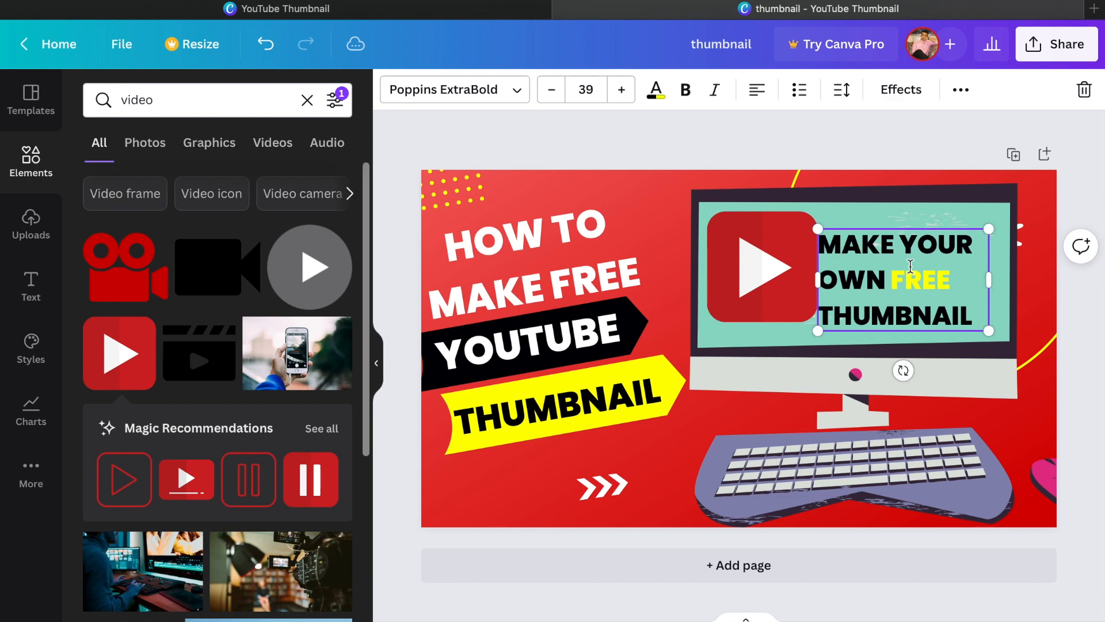
left_click_drag(966, 312, 831, 244)
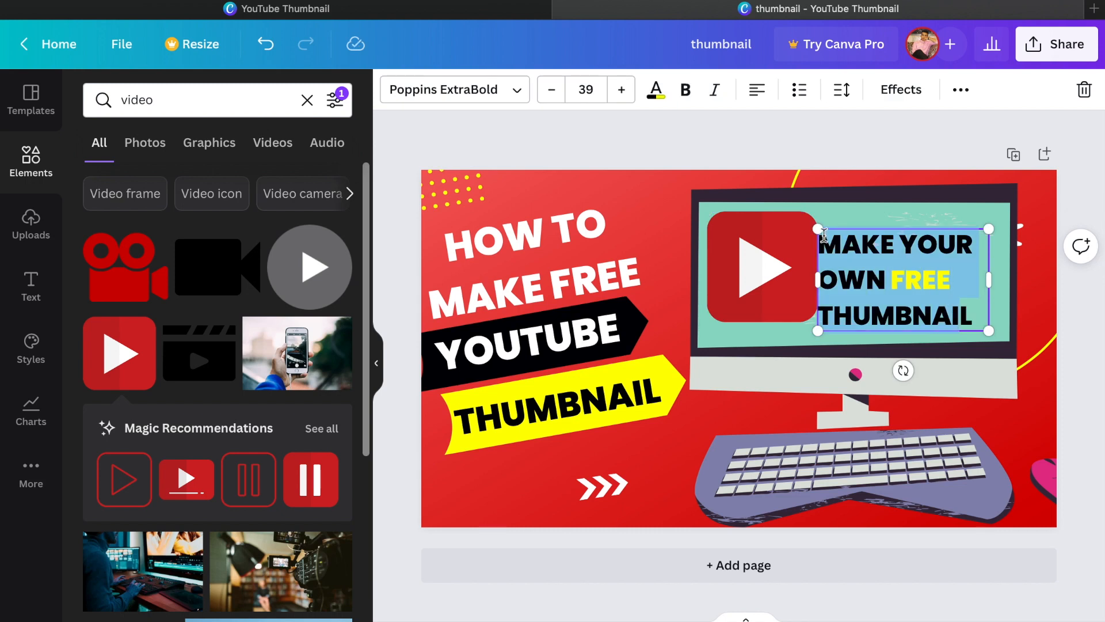
type("FL")
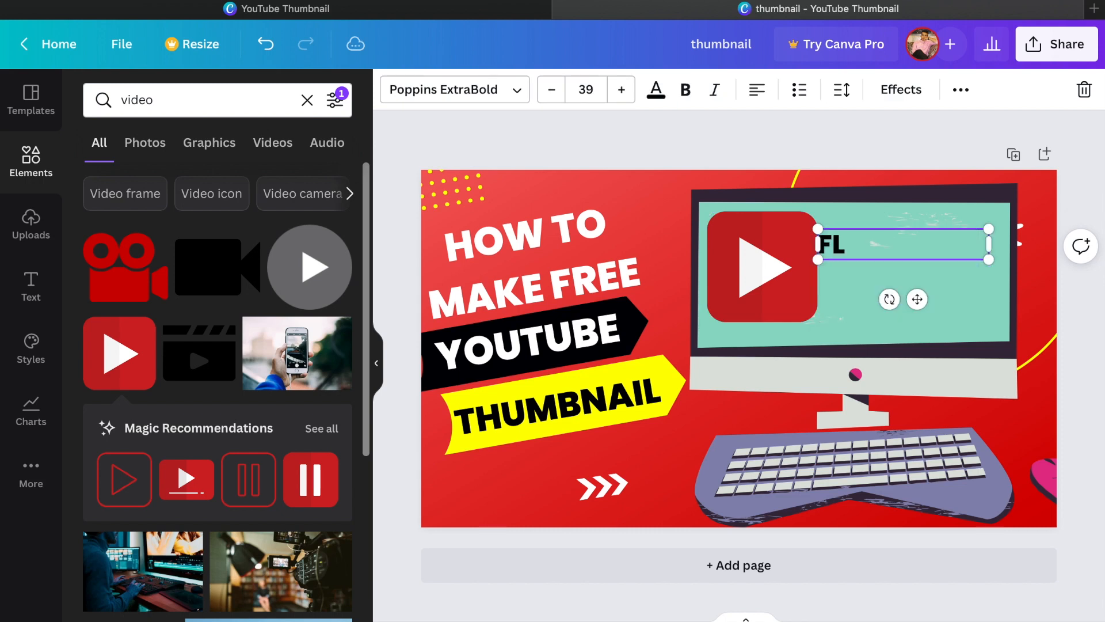
key("BackSpace")
type("E")
key("BackSpace")
type("EE")
key("BackSpace")
key("BackSpace")
key("BackSpace")
key("BackSpace")
type("FREE ")
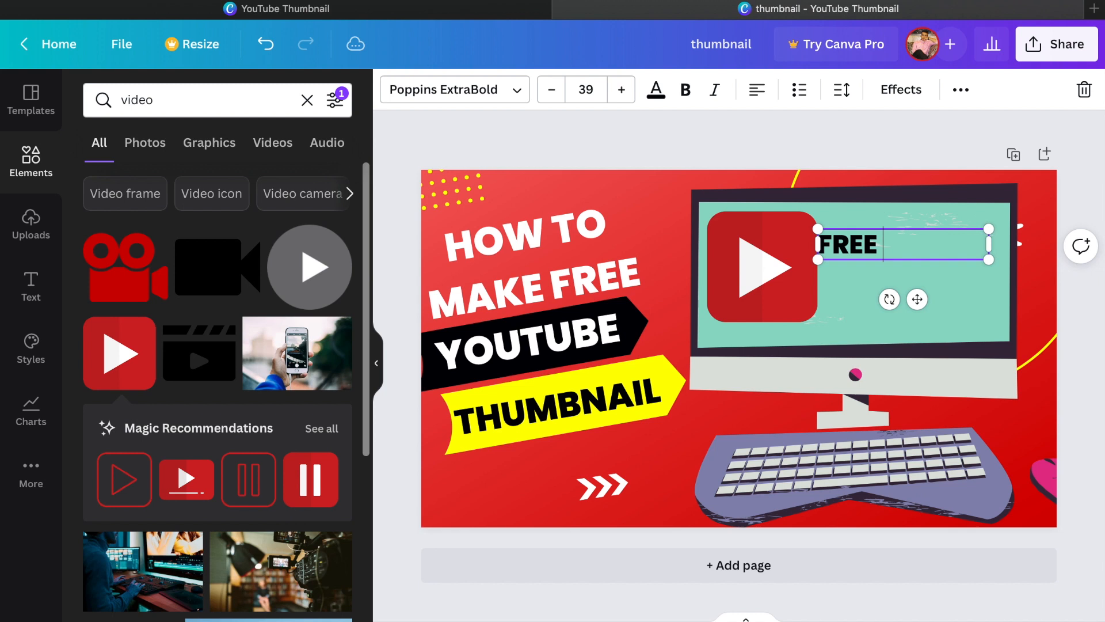
type("THUMNAIL")
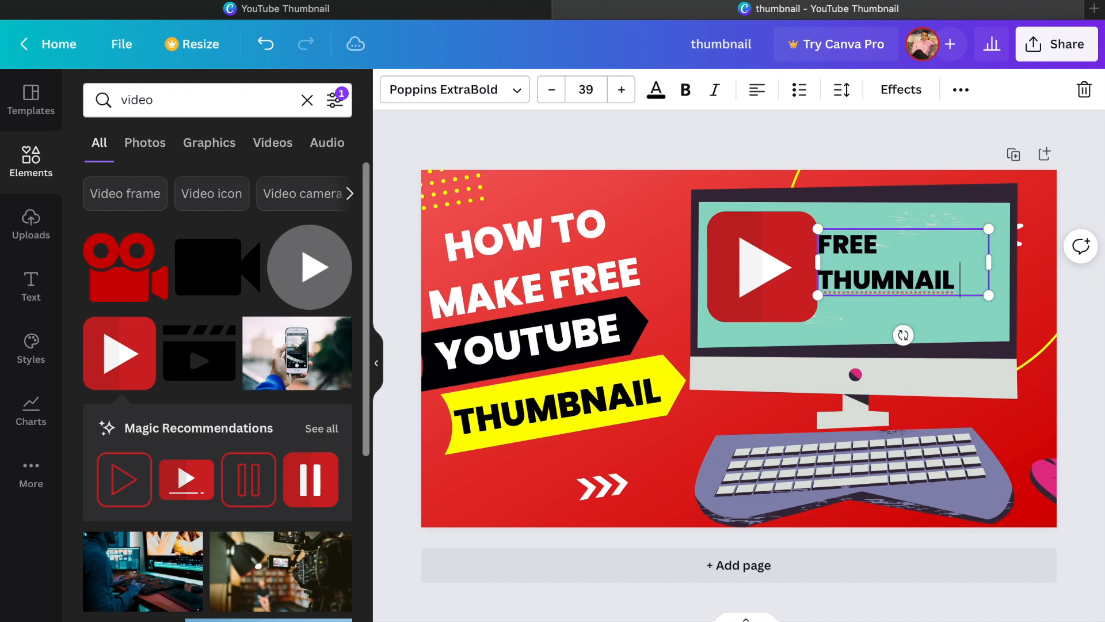
type(" MAKER")
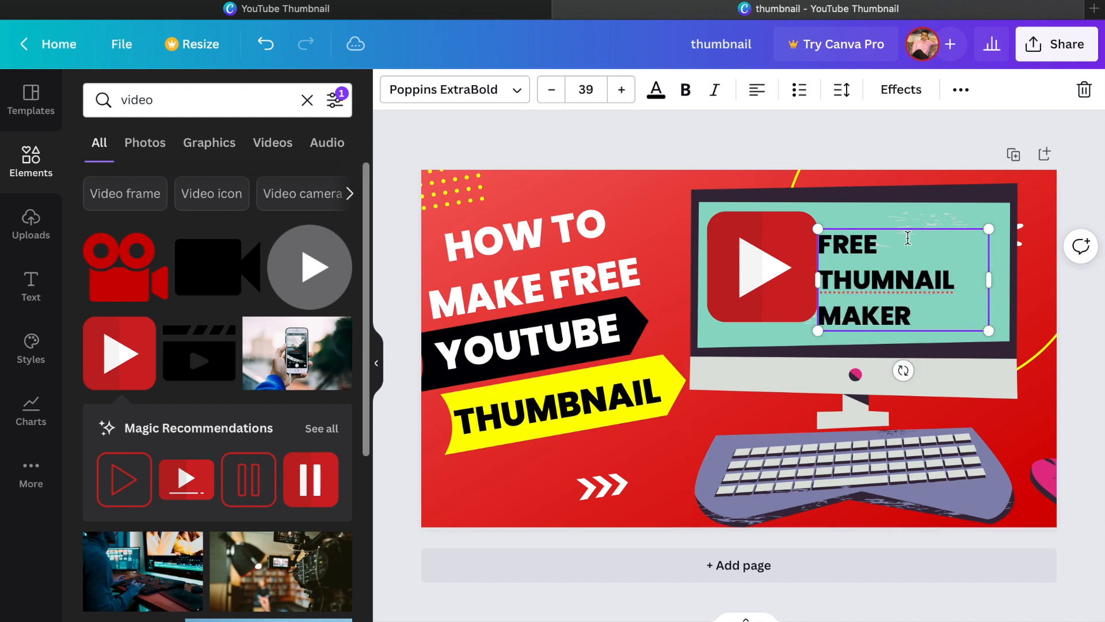
left_click(884, 294)
type("B")
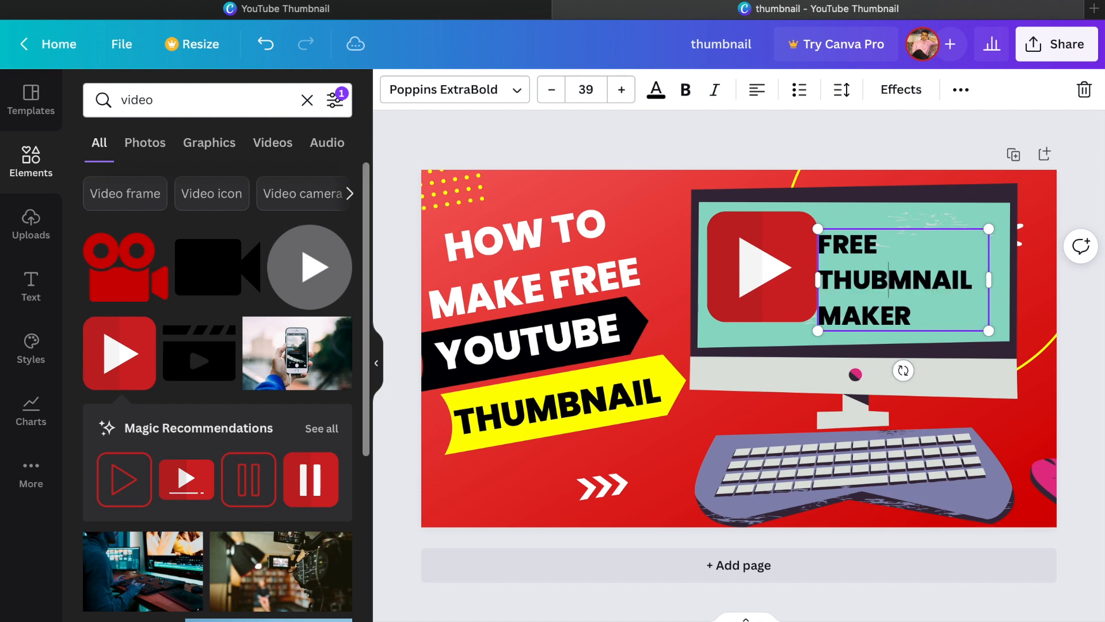
- Enlarge the text on the computer's screen to font size 42.4 and move the play button down and left beside it
left_click(939, 217)
left_click_drag(905, 312, 920, 289)
left_click_drag(832, 307, 886, 326)
left_click(802, 313)
left_click_drag(802, 313, 795, 325)
- Color the word "FREE" dark blue in the text on the computer's screen
left_click(917, 241)
left_click(917, 242)
left_click_drag(911, 239, 826, 237)
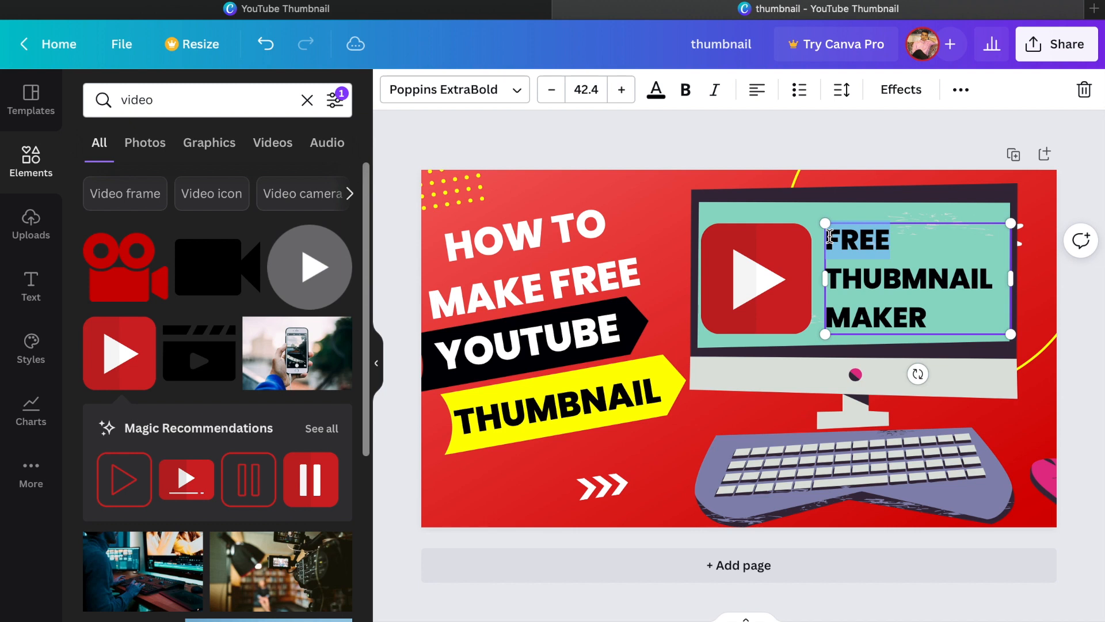
left_click(656, 89)
left_click(336, 565)
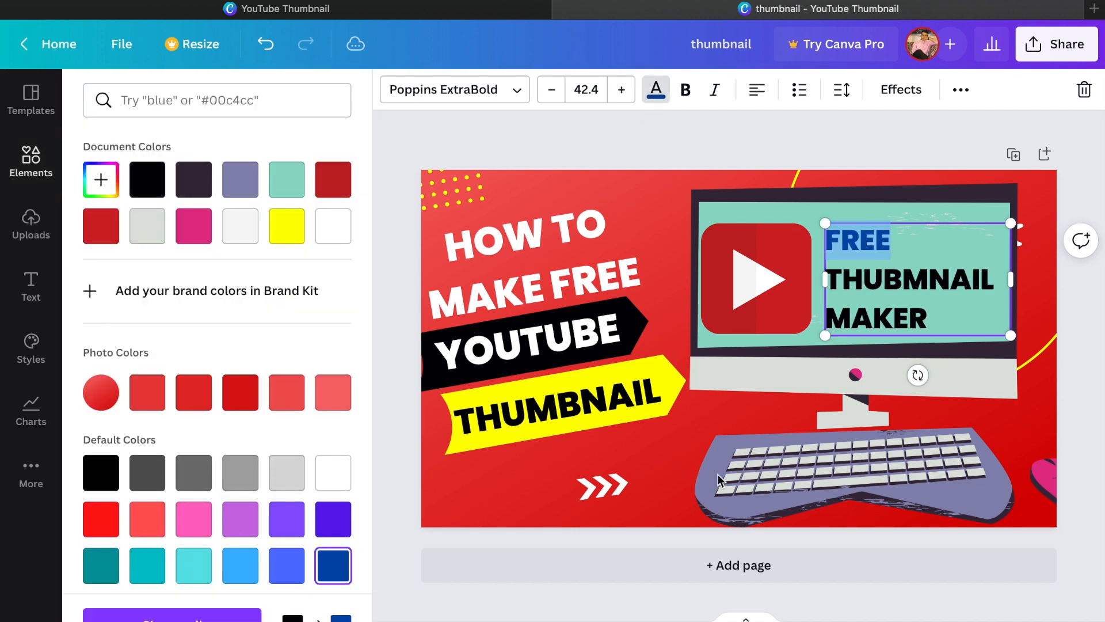
left_click(720, 467)
left_click(854, 259)
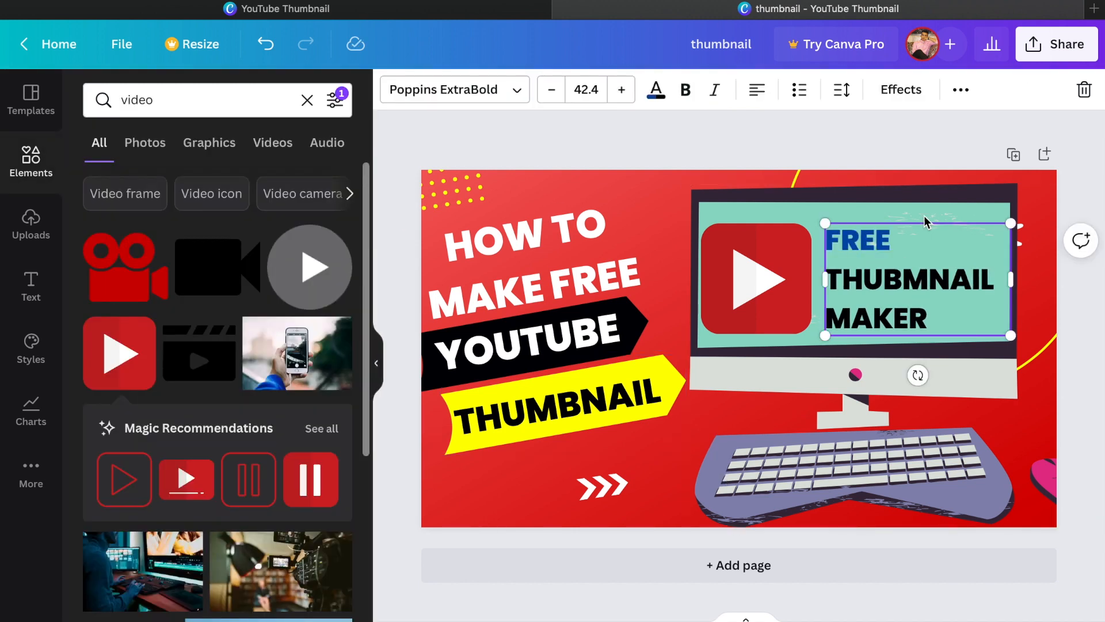
left_click(849, 216)
left_click(648, 197)
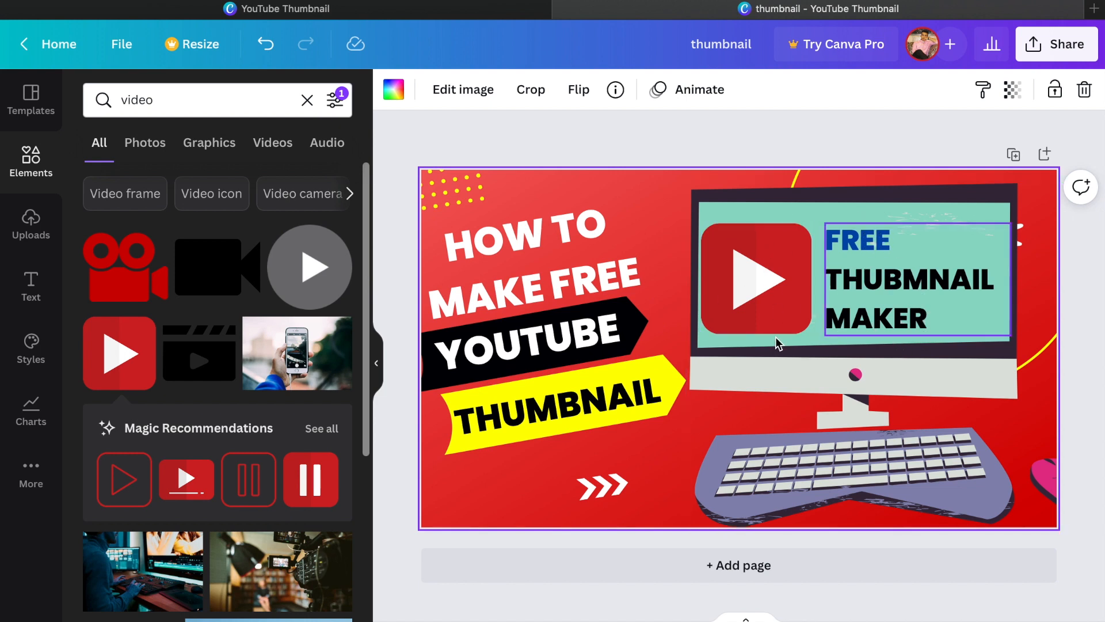
scroll(191, 389, "down", 5)
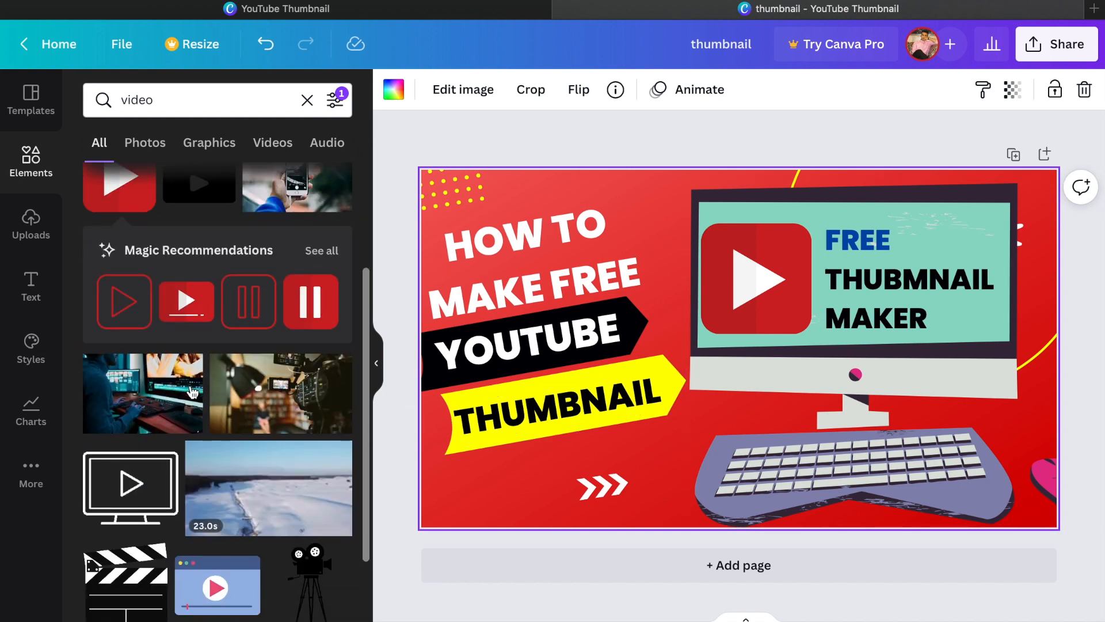
scroll(300, 521, "down", 5)
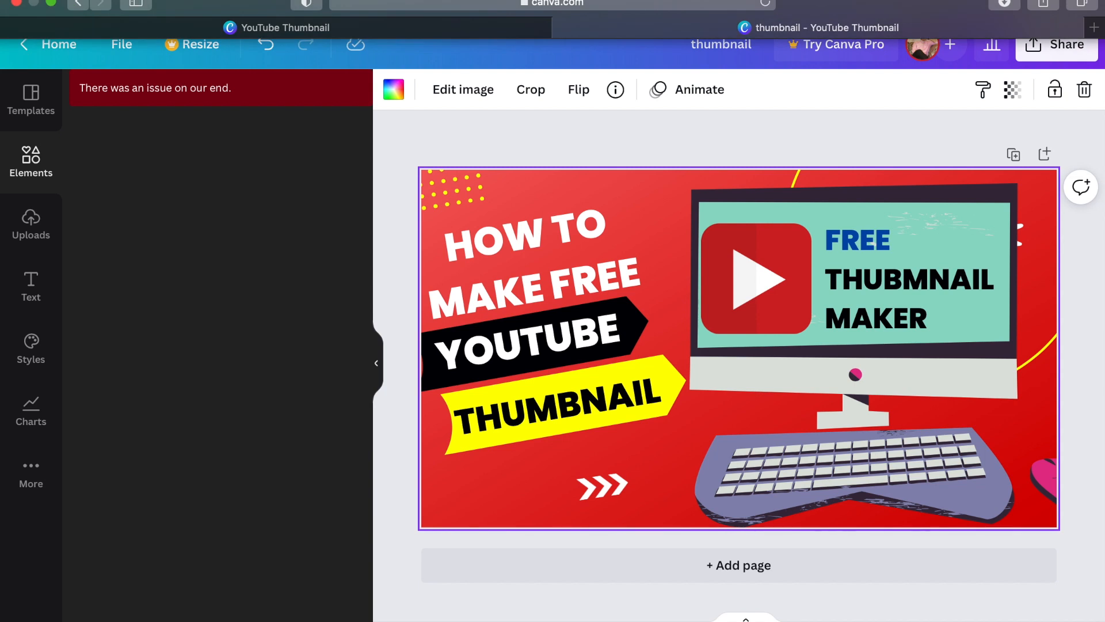
- Download the finished thumbnail as a JPG file and return to the design from the opened image
left_click(1064, 44)
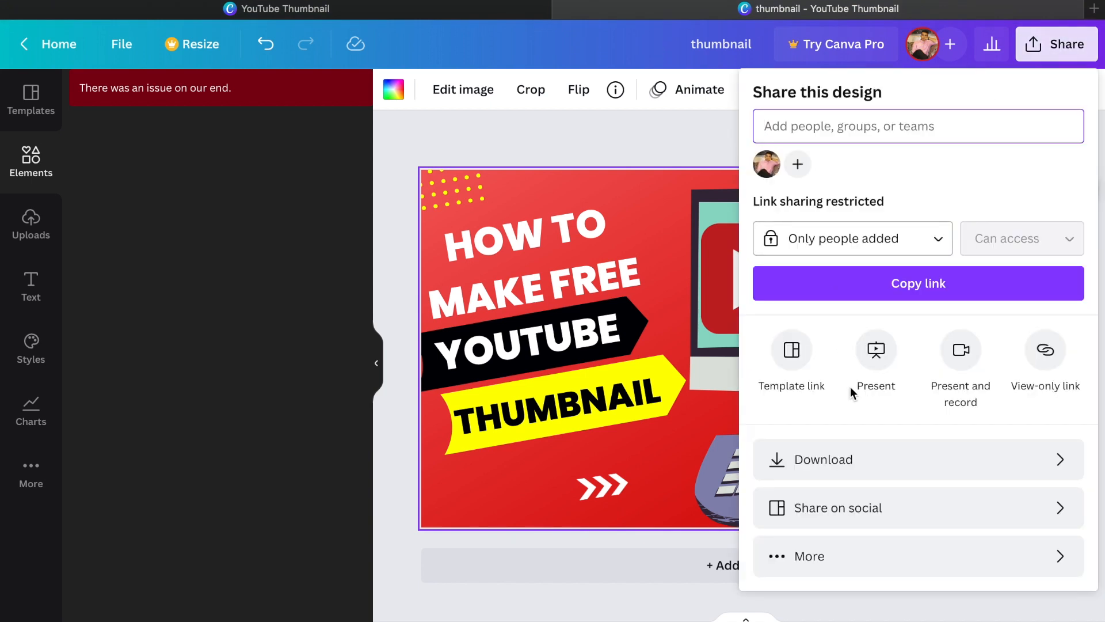
left_click(852, 458)
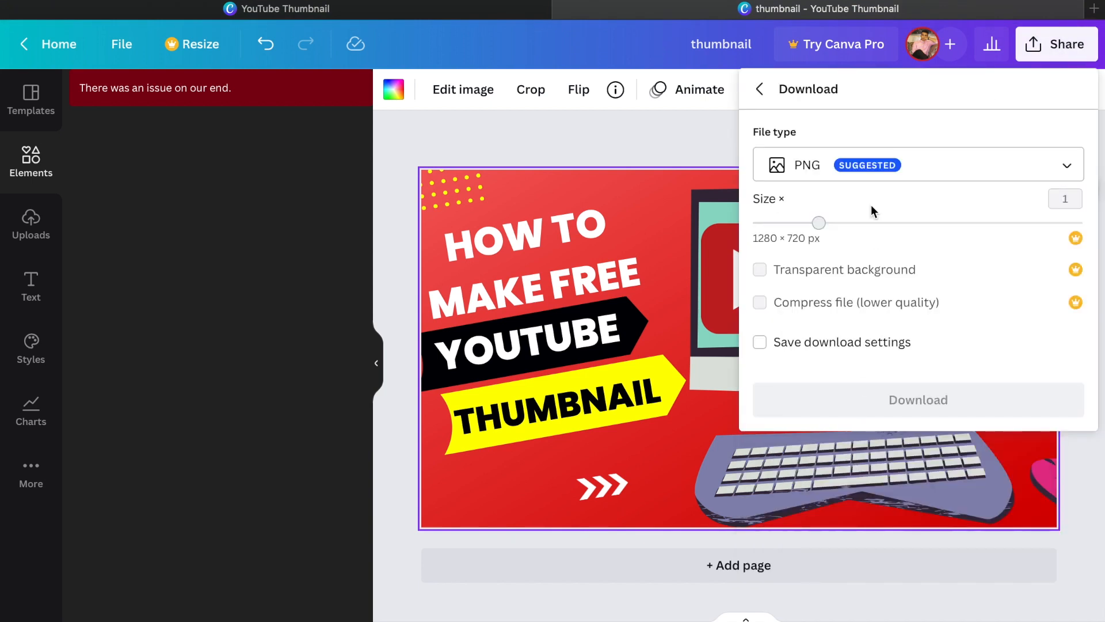
left_click(866, 168)
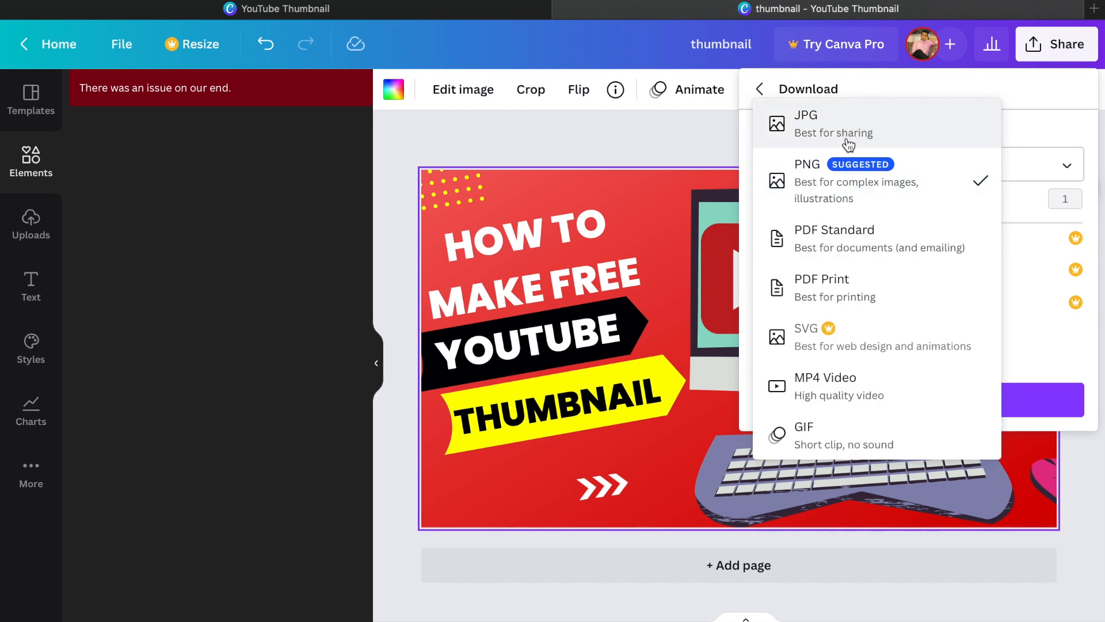
left_click(868, 136)
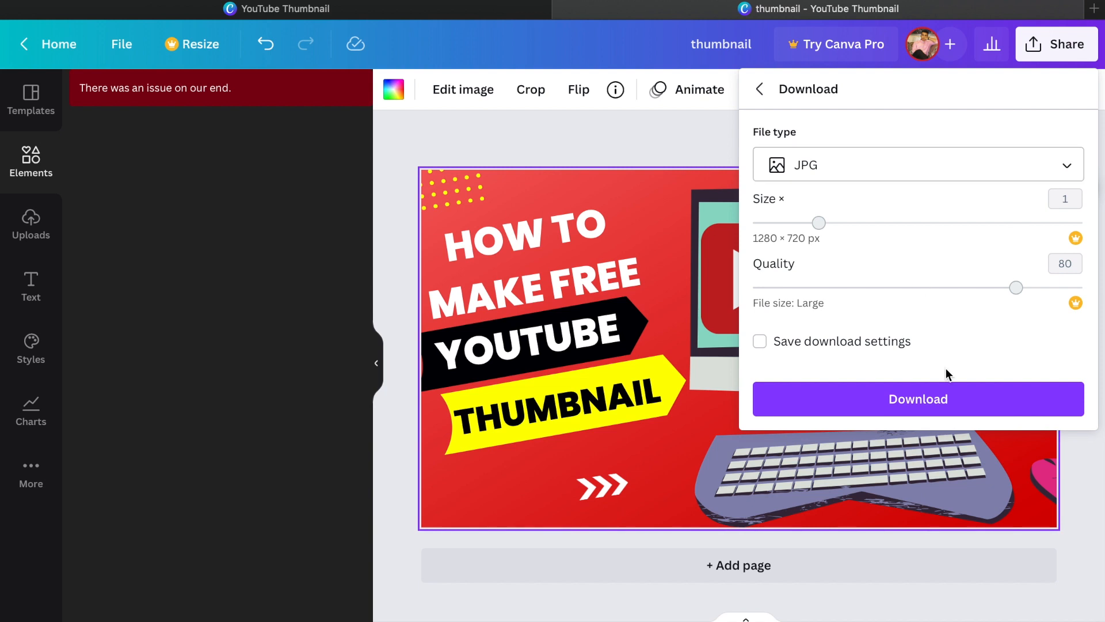
left_click(938, 397)
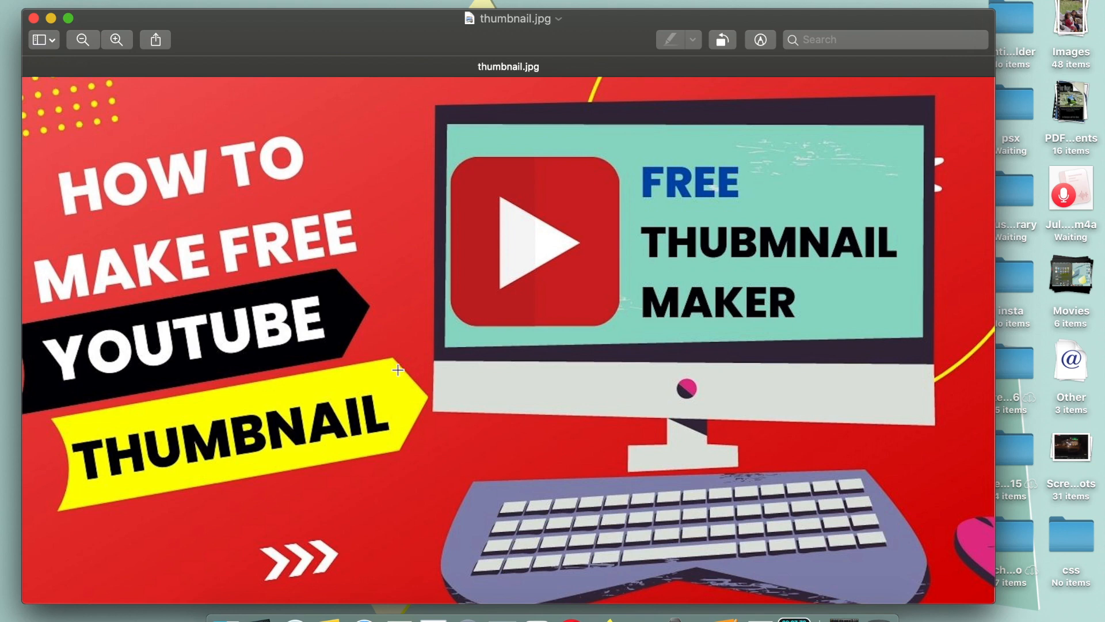
key("ctrl+Right")
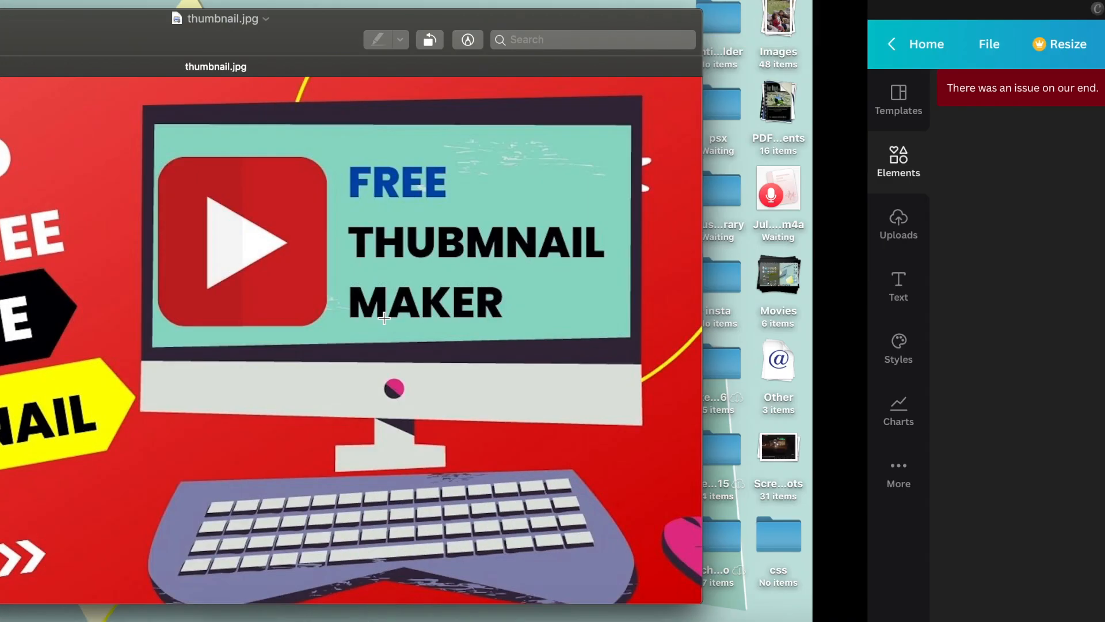
- Apply the green "BEST WAY TO INVEST YOUR MONEY" template with the hand and coin jar from the "youtube" templates
left_click(17, 91)
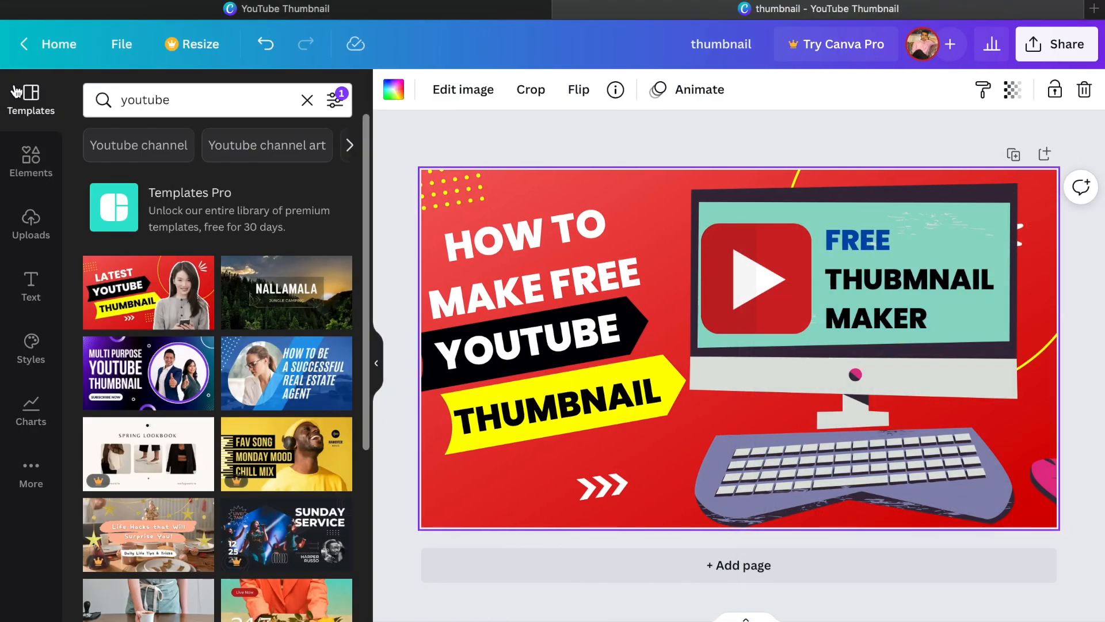
scroll(286, 518, "down", 4)
scroll(286, 518, "down", 2)
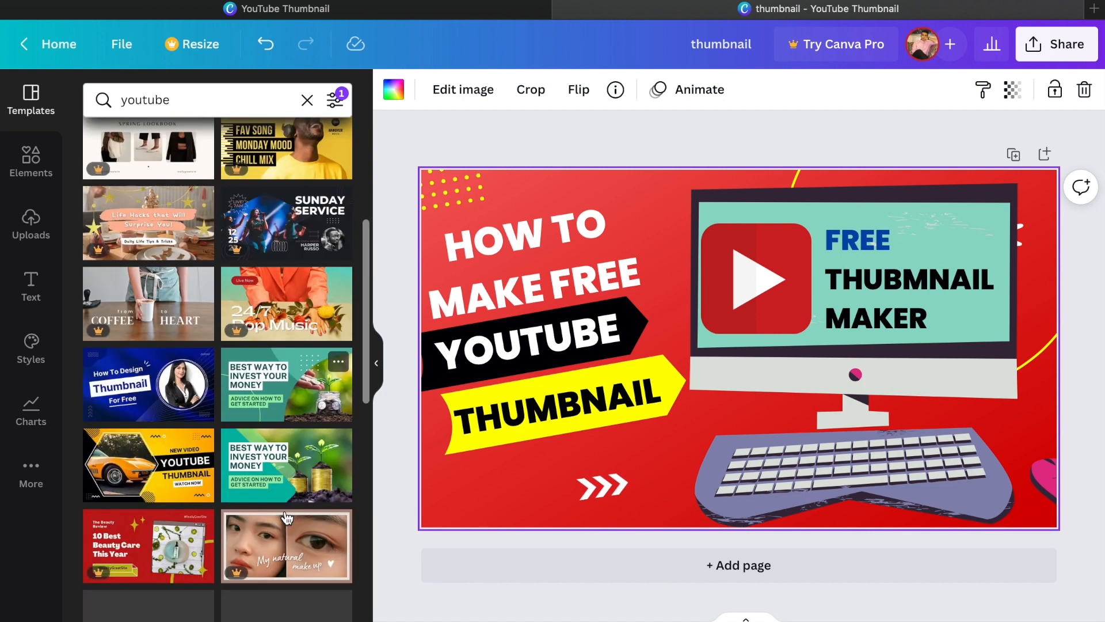
left_click(287, 404)
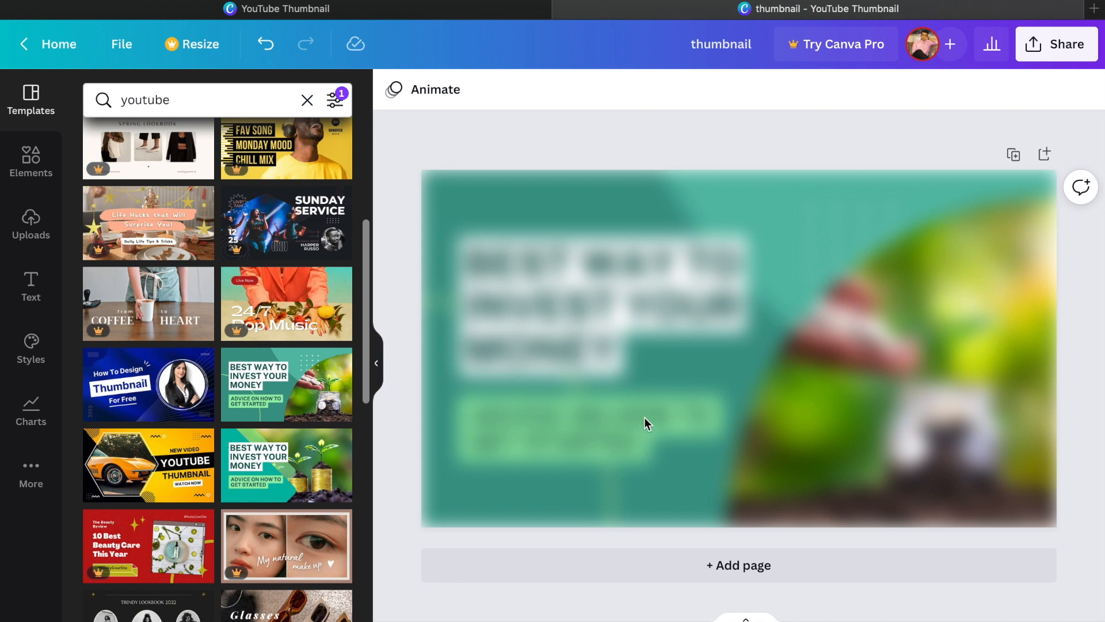
- Delete the coin jar photo from the green design and undo the deletion
left_click(910, 412)
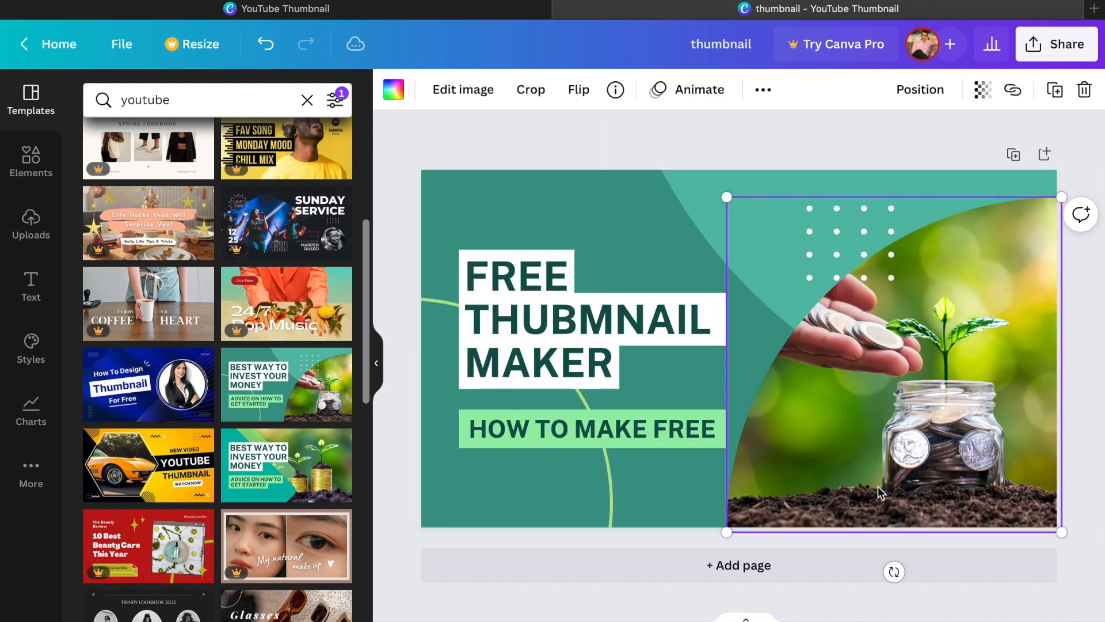
key("Delete")
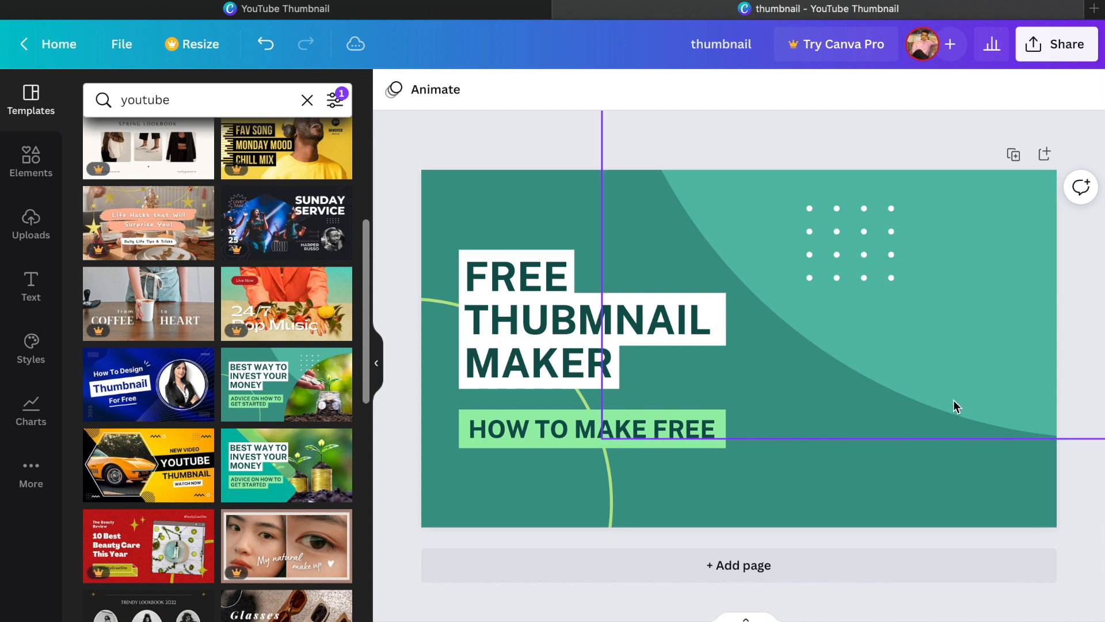
key("ctrl+z")
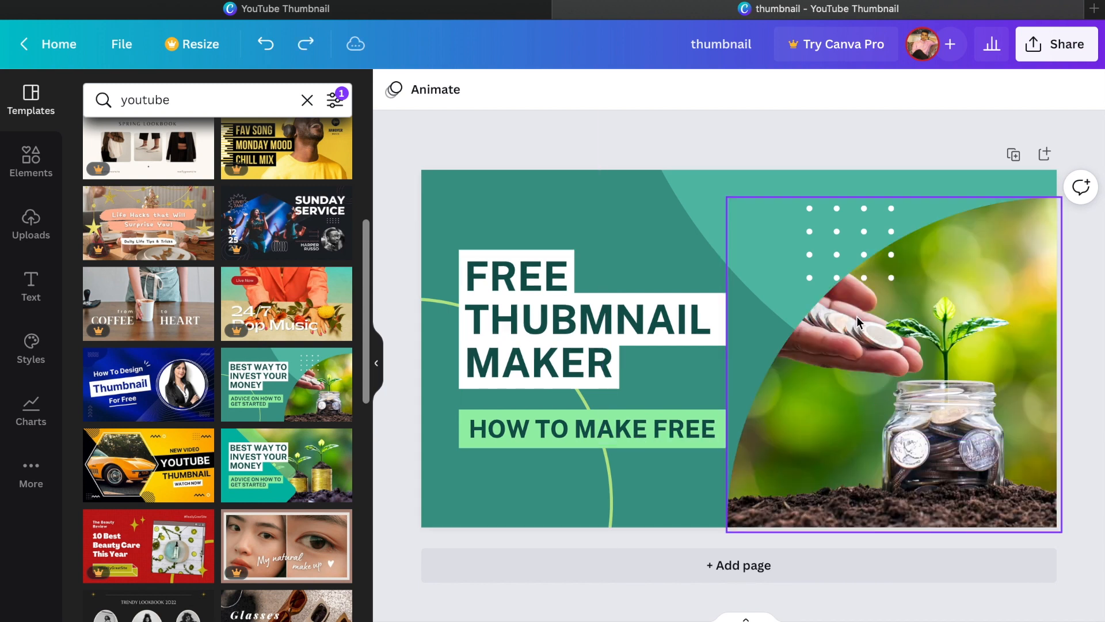
- Apply the dark blue "MULTI-PURPOSE YOUTUBE THUMBNAIL" template to the page
scroll(241, 366, "down", 2)
scroll(241, 366, "down", 5)
left_click(282, 491)
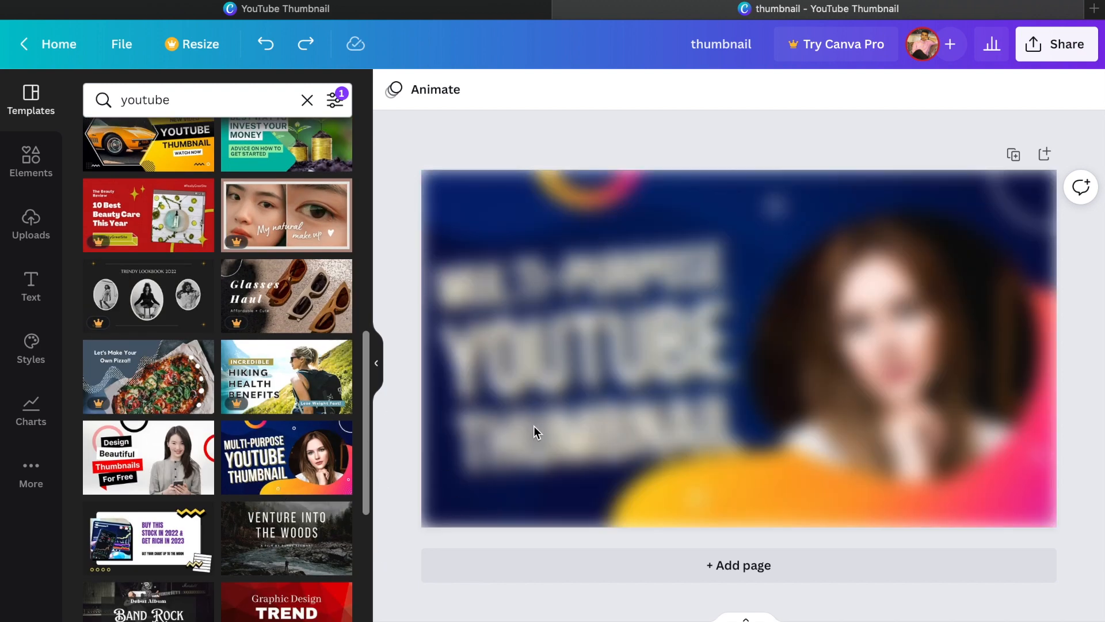
left_click(707, 433)
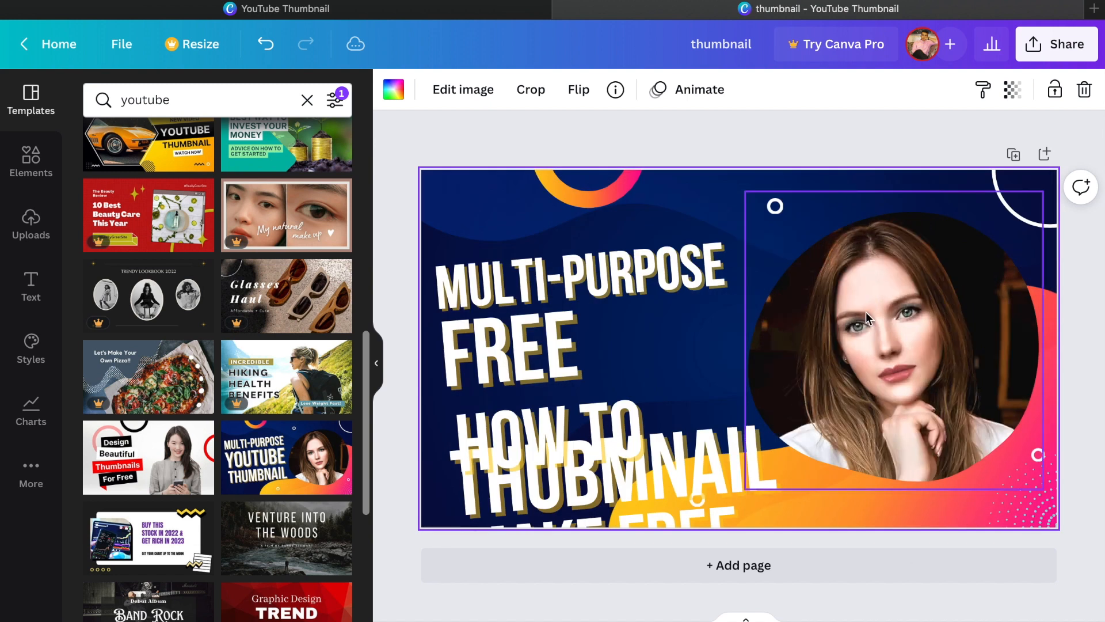